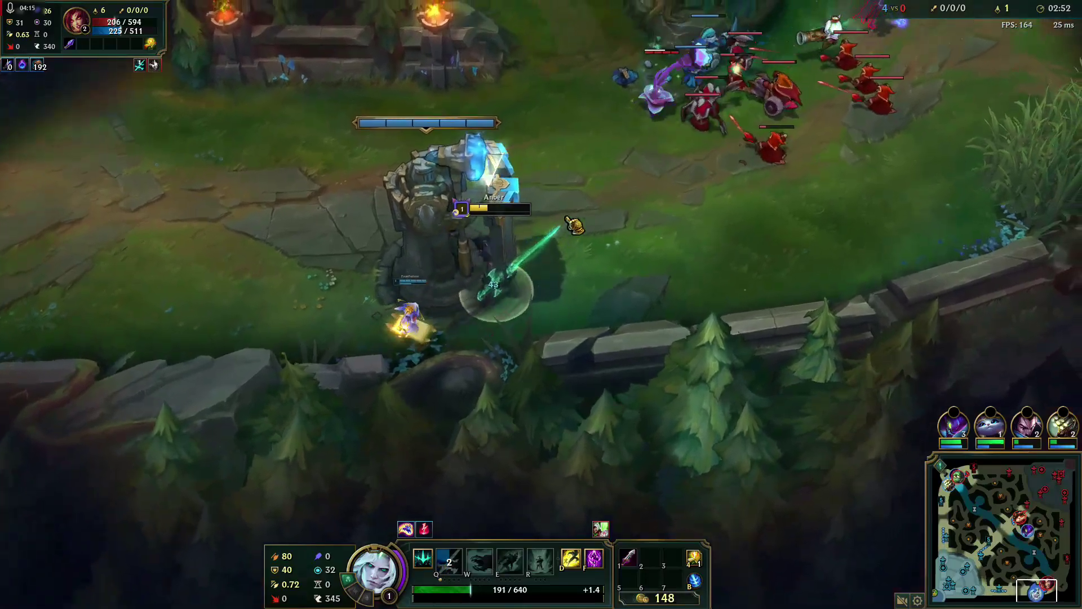
- Retreat the champion behind the allied turret, towards the arriving allied minion wave
right_click(393, 354)
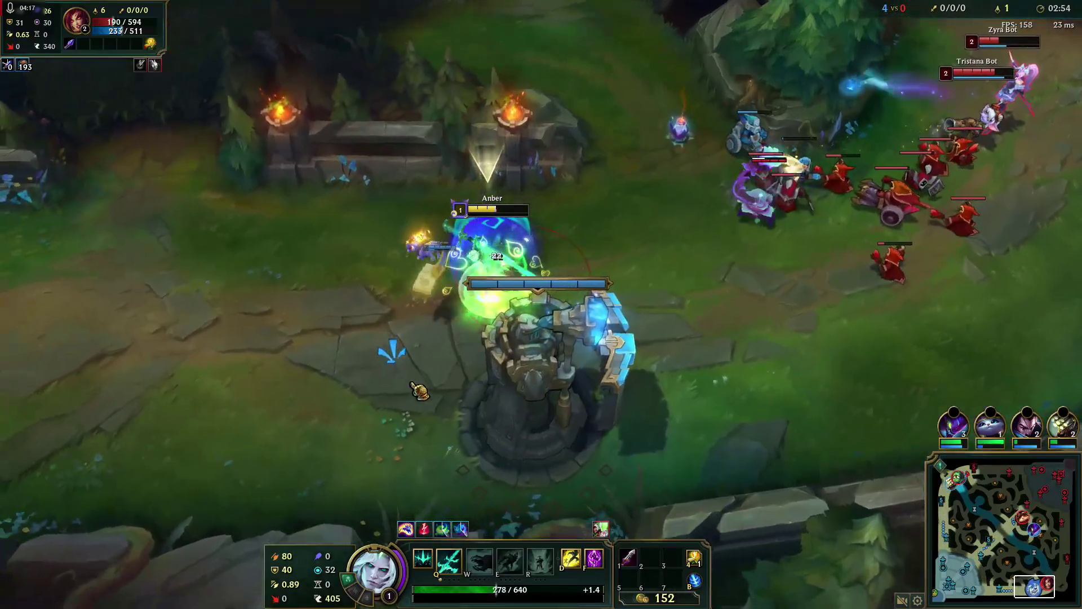
right_click(448, 399)
right_click(600, 172)
right_click(609, 322)
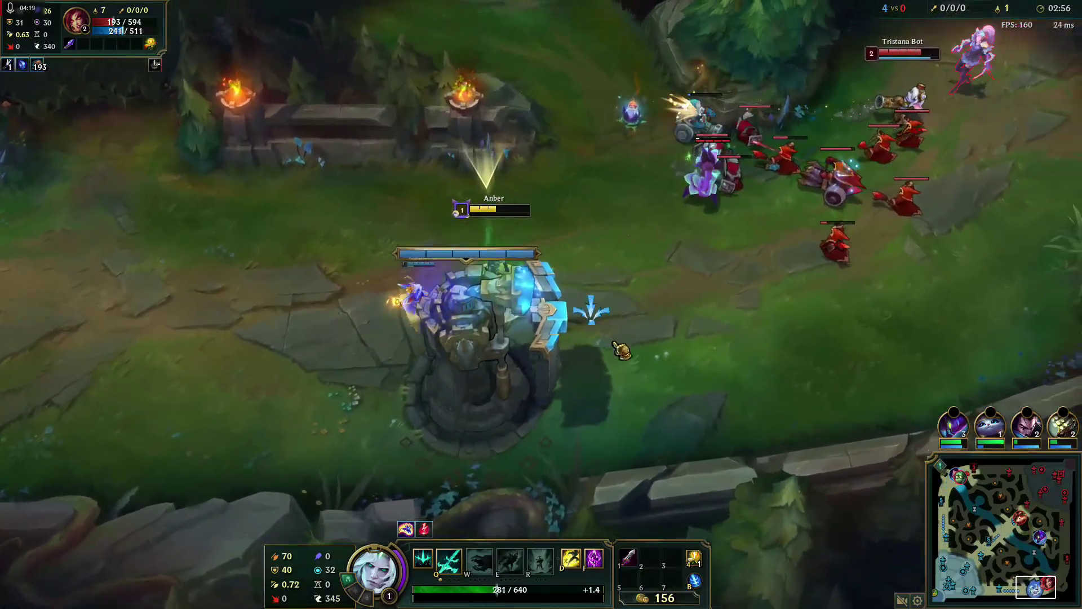
right_click(597, 366)
right_click(395, 304)
right_click(379, 299)
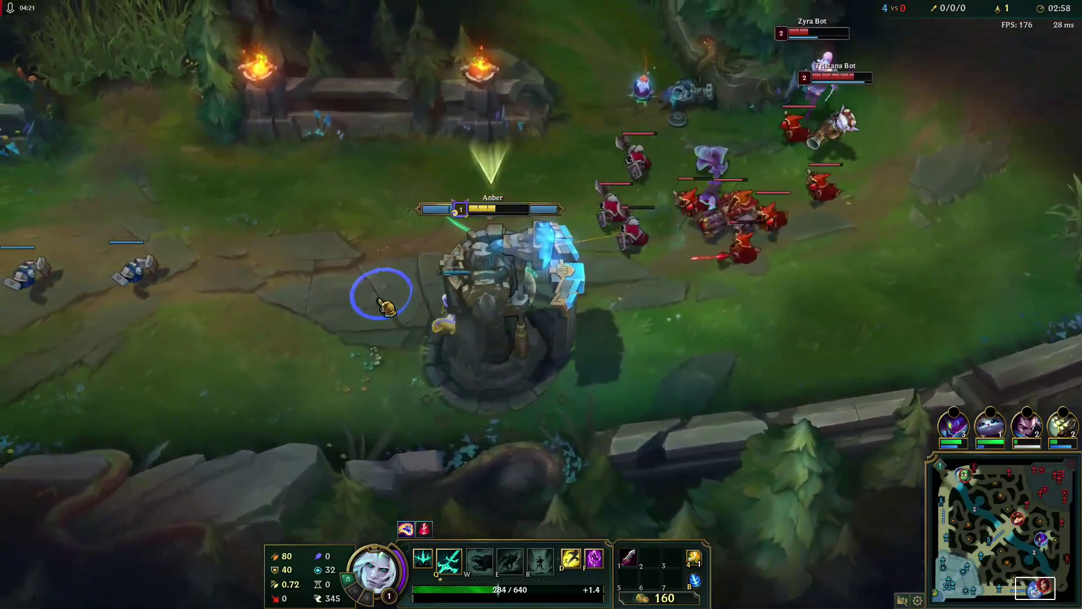
right_click(367, 330)
right_click(536, 273)
right_click(442, 355)
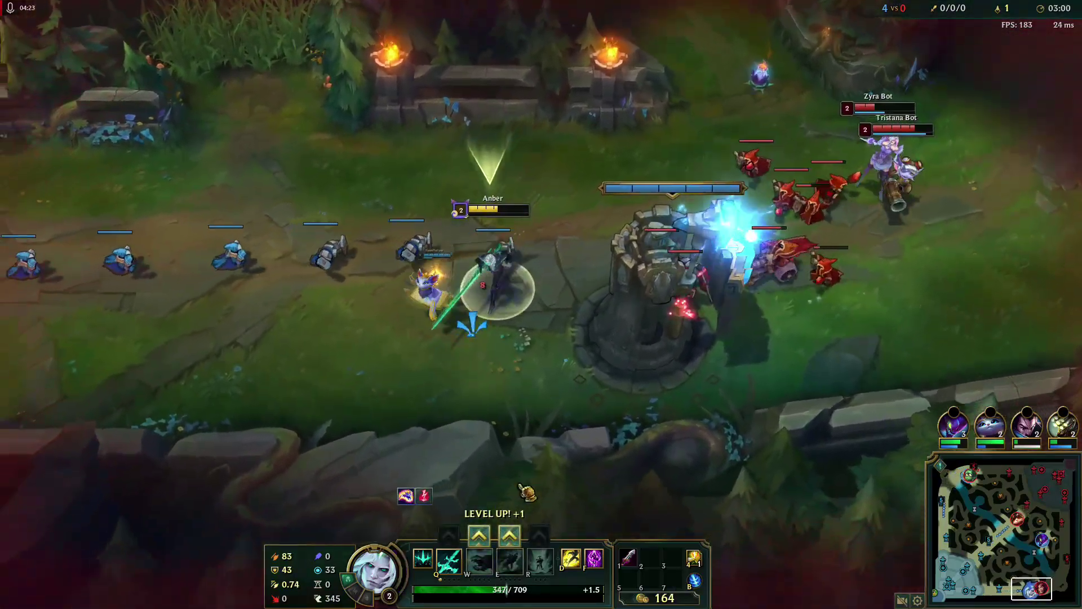
- Spend the level-up point on the W ability and reposition the champion near the enemy minions at the turret
right_click(682, 285)
key(ctrl+w)
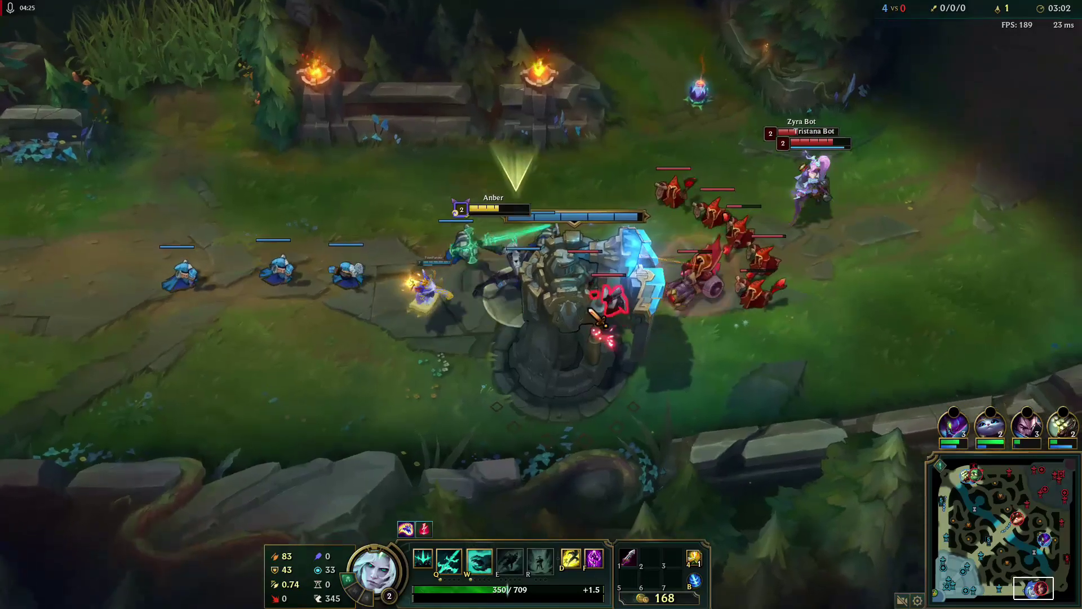
right_click(526, 181)
right_click(595, 254)
right_click(566, 336)
right_click(376, 320)
right_click(524, 377)
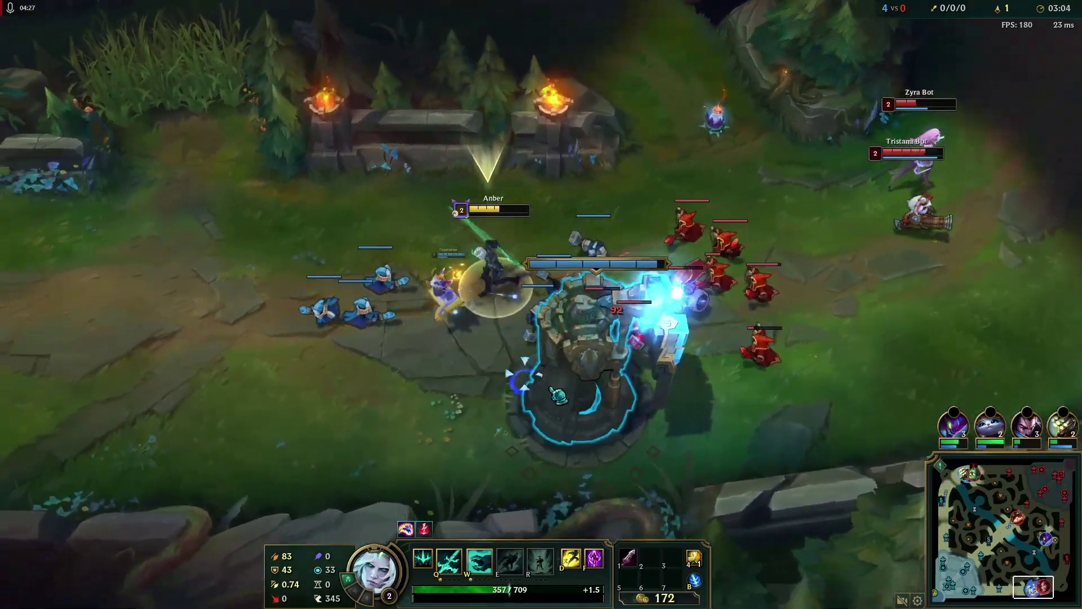
right_click(526, 196)
key(q)
key(q)
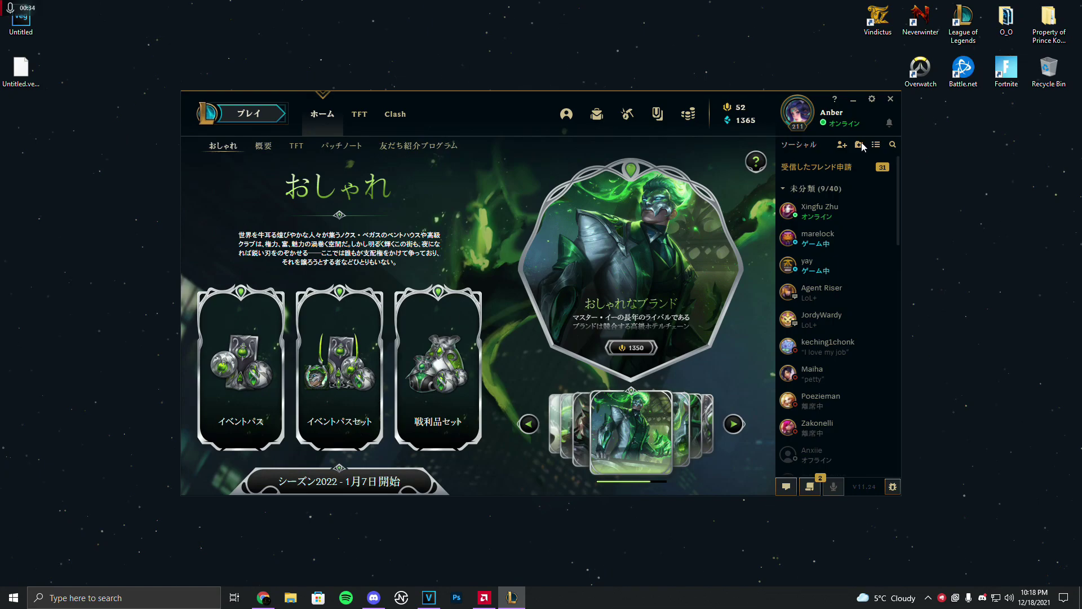
- Exit the Japanese League of Legends client by signing out
click(890, 99)
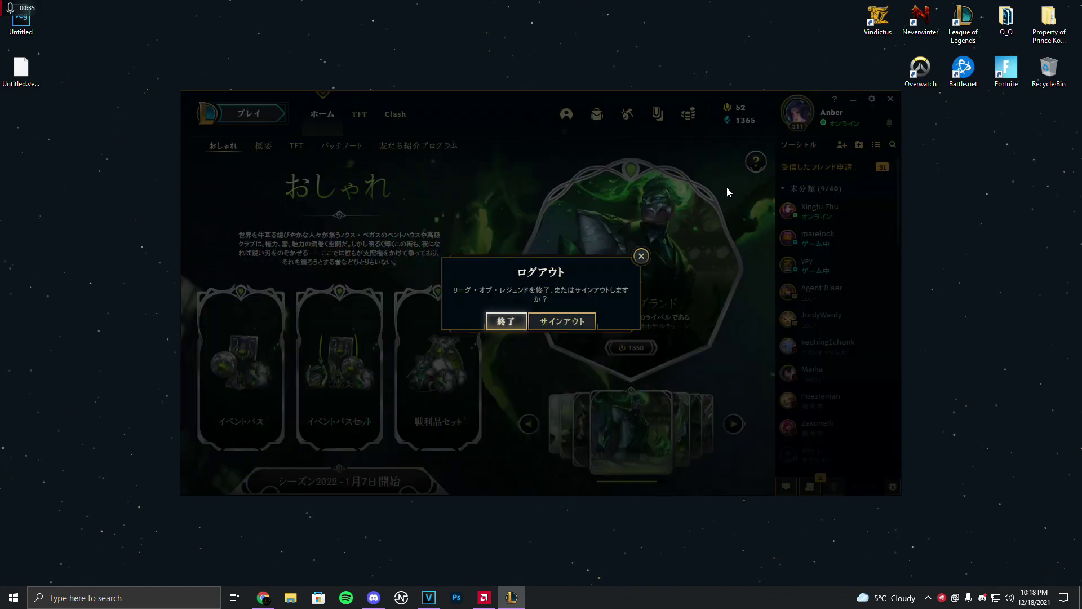
click(563, 321)
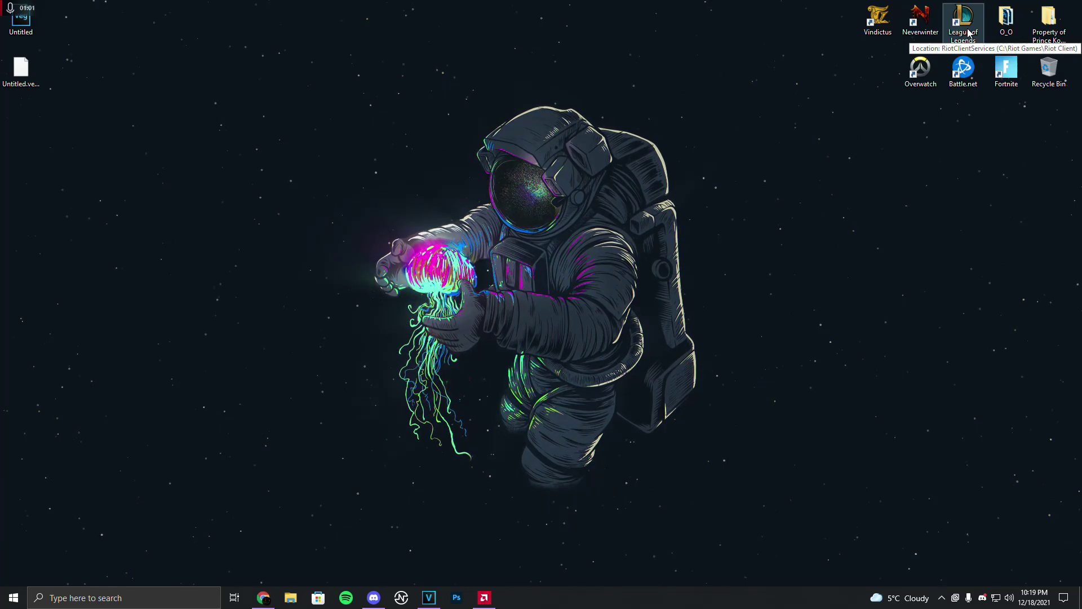
- Look up the League of Legends installation folder through the desktop shortcut's properties, and close both windows
right_click(967, 31)
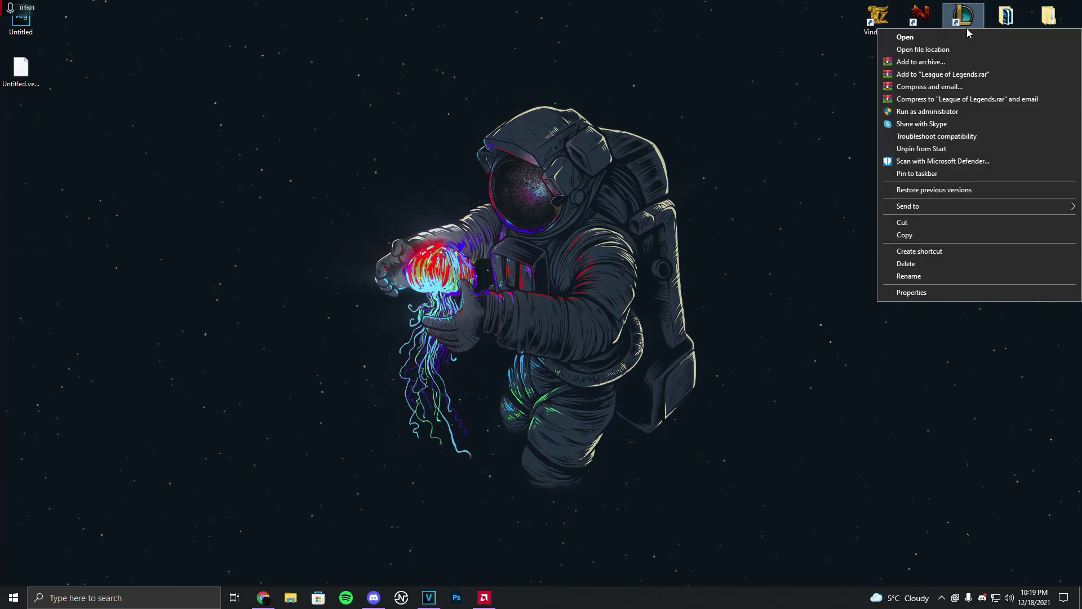
click(907, 295)
click(919, 234)
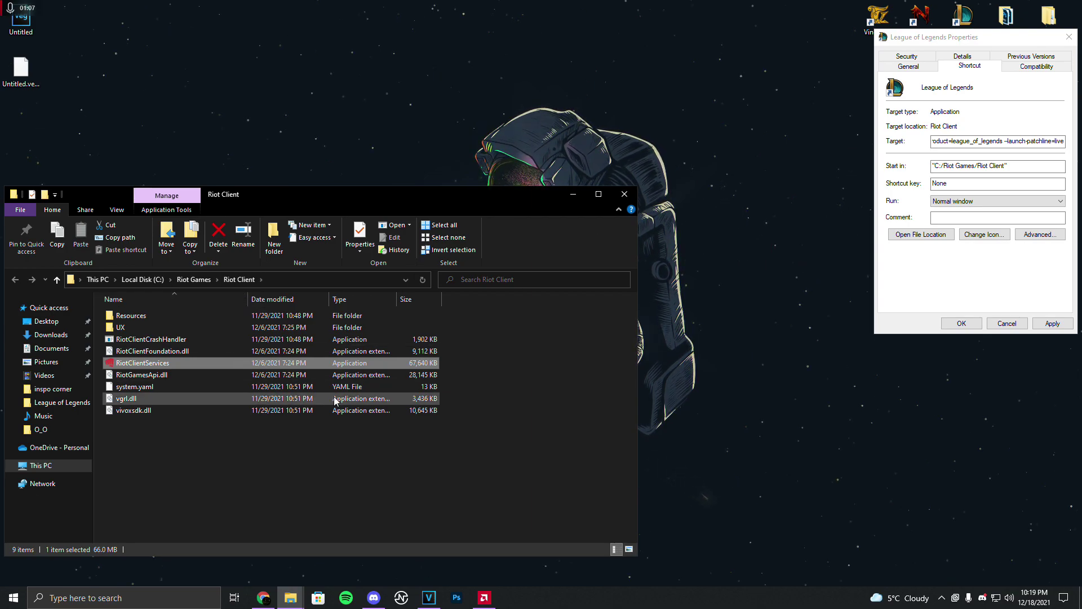
click(191, 281)
double_click(164, 315)
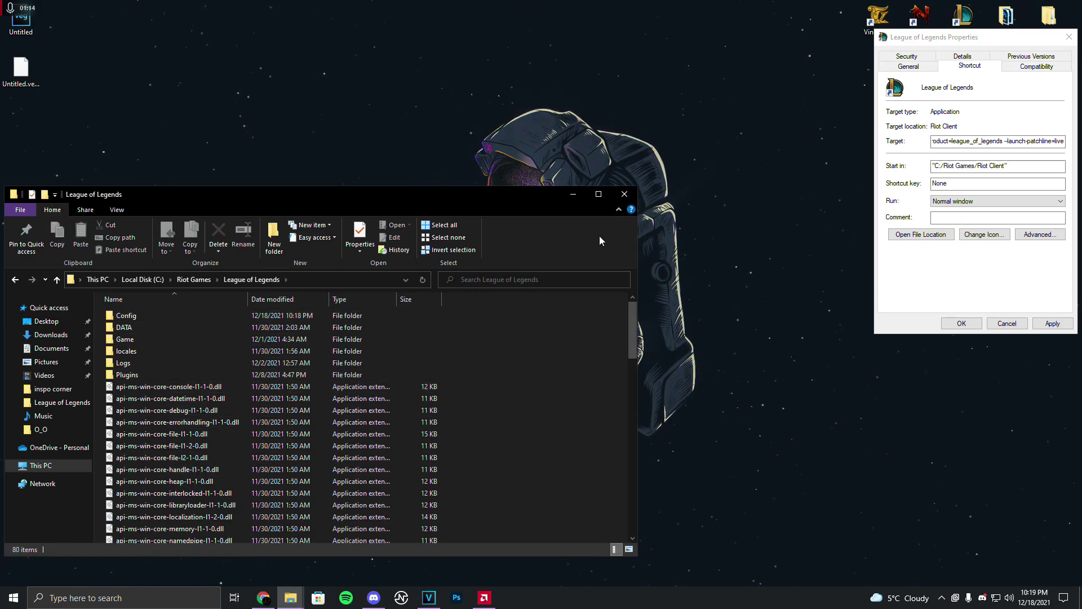
click(624, 194)
click(994, 323)
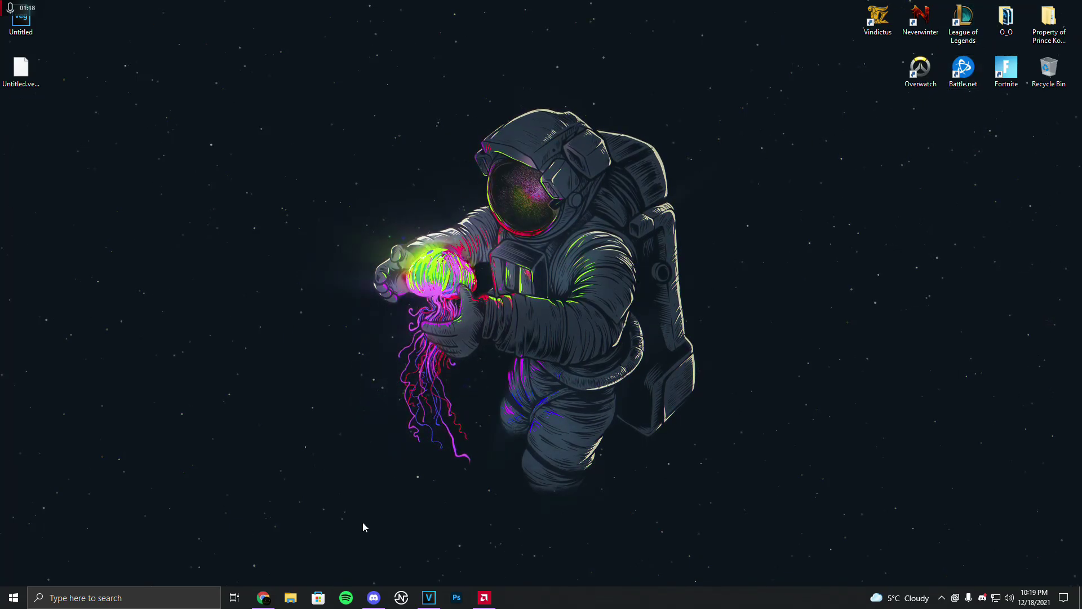
- Open the folder C:\Riot Games\League of Legends in File Explorer
click(291, 597)
click(45, 466)
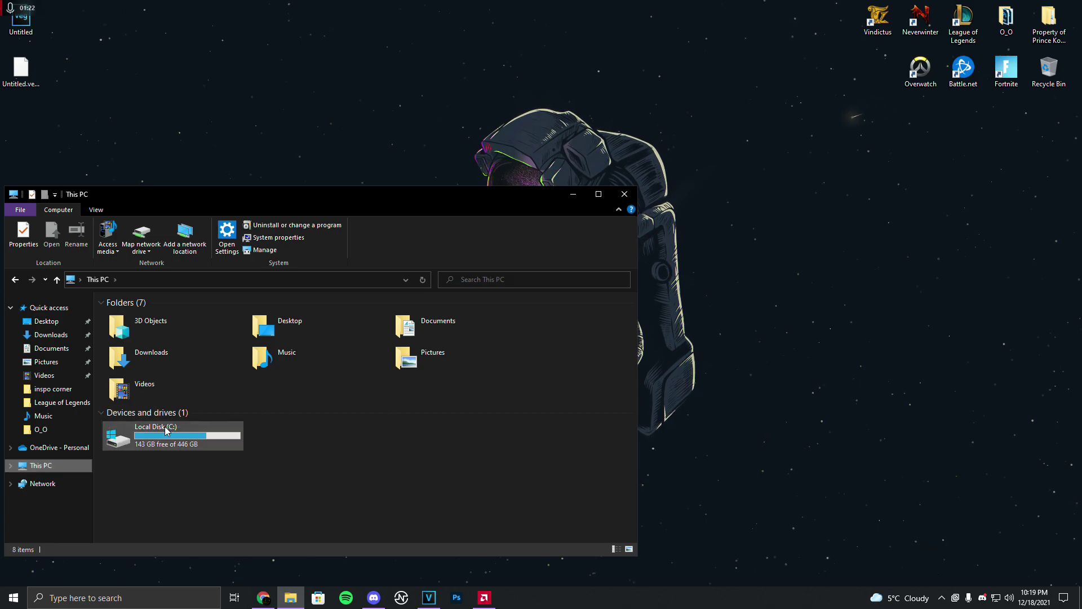
double_click(159, 439)
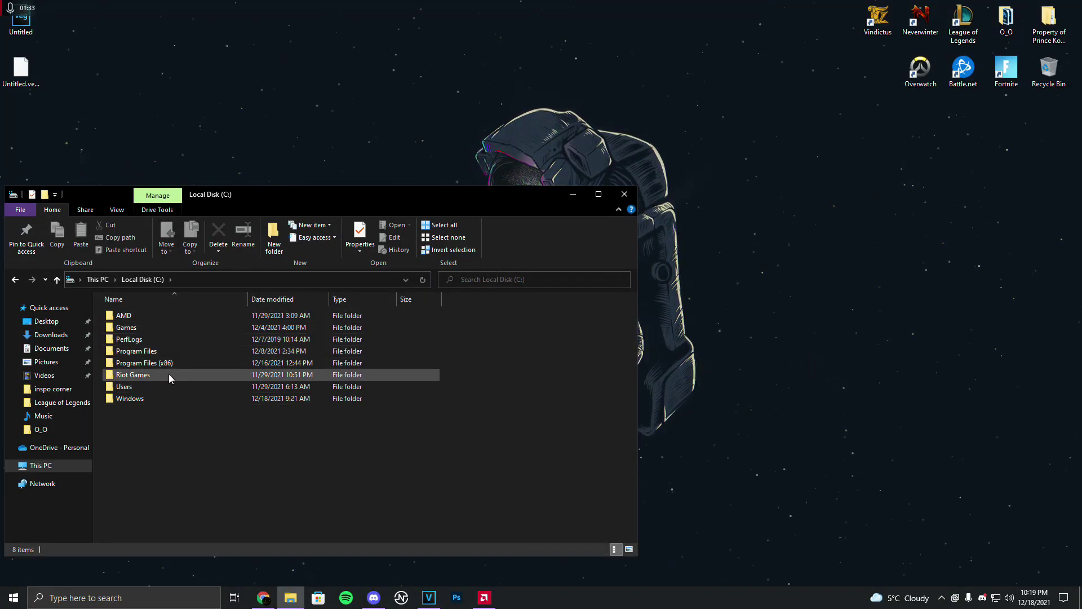
double_click(130, 378)
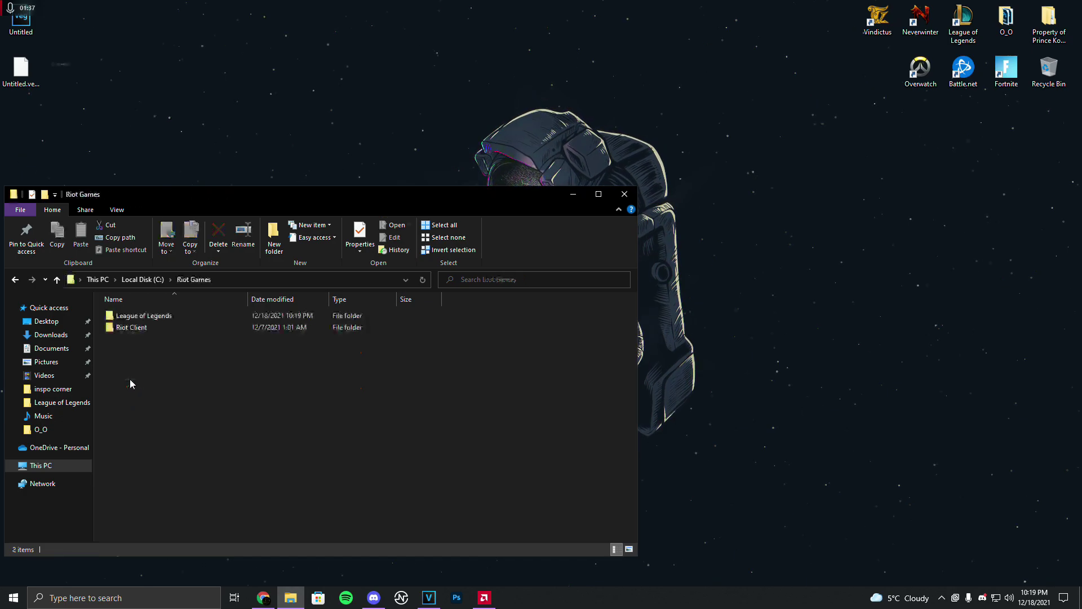
double_click(144, 317)
click(181, 282)
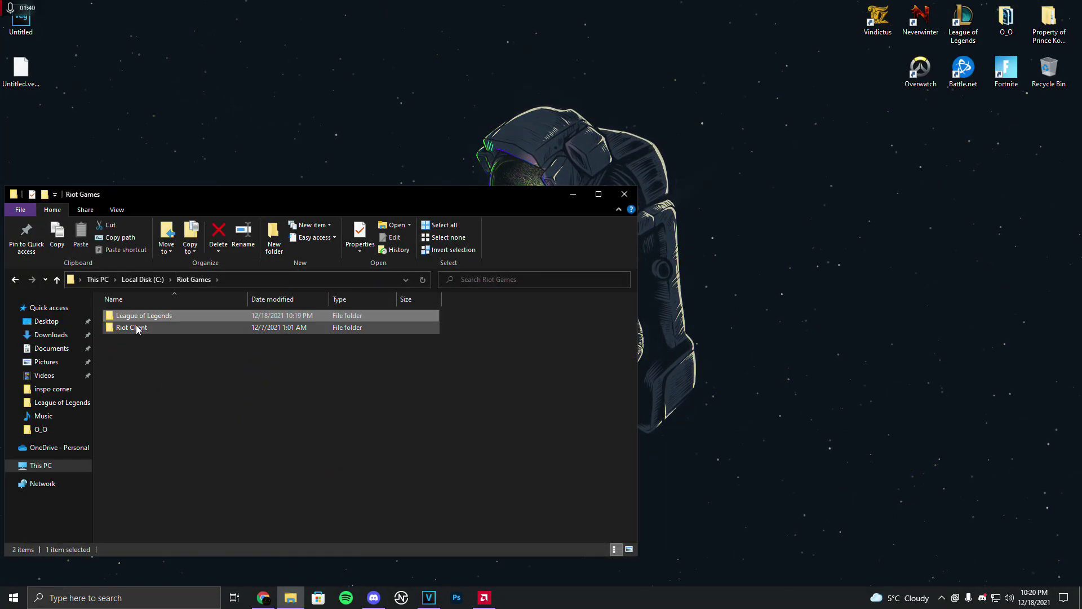
double_click(137, 325)
click(192, 279)
double_click(139, 316)
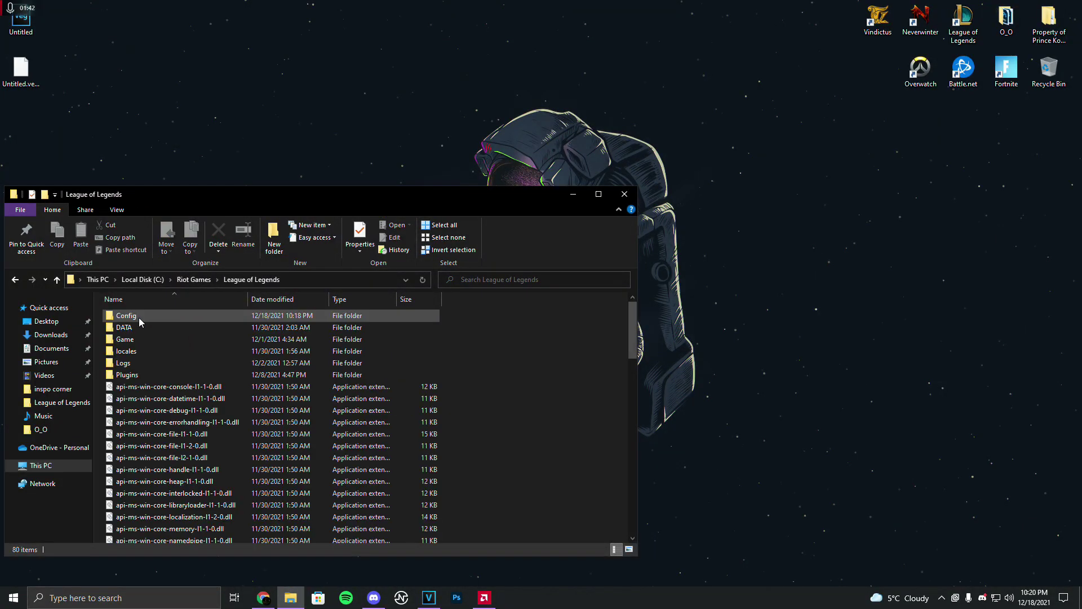
- Create a shortcut to the LeagueClient application, move it to the desktop and close the folder
drag(248, 199, 433, 131)
scroll(411, 352, down, 11)
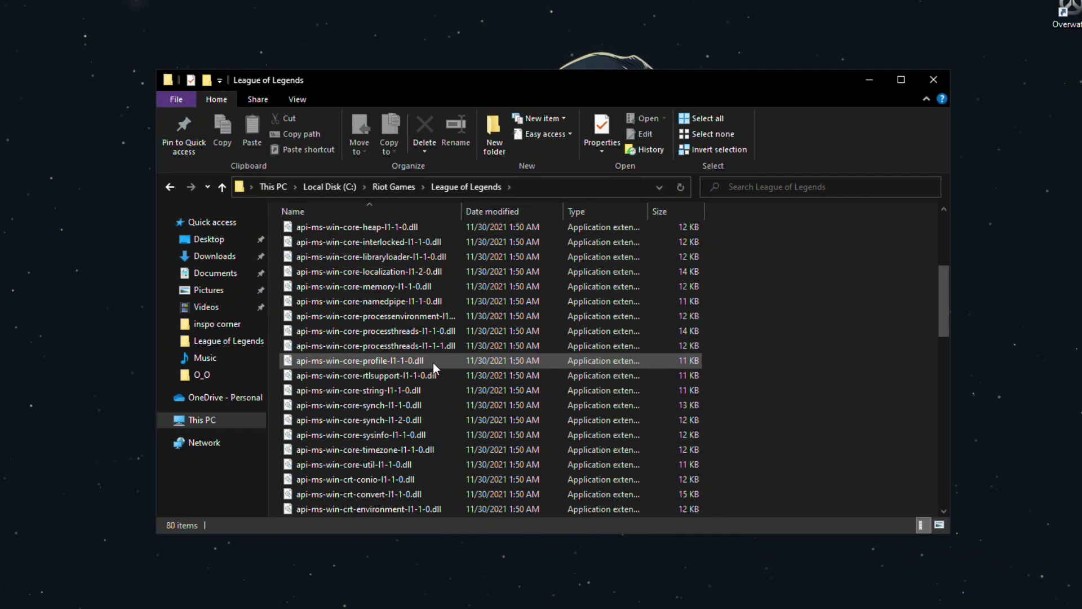
scroll(611, 344, up, 7)
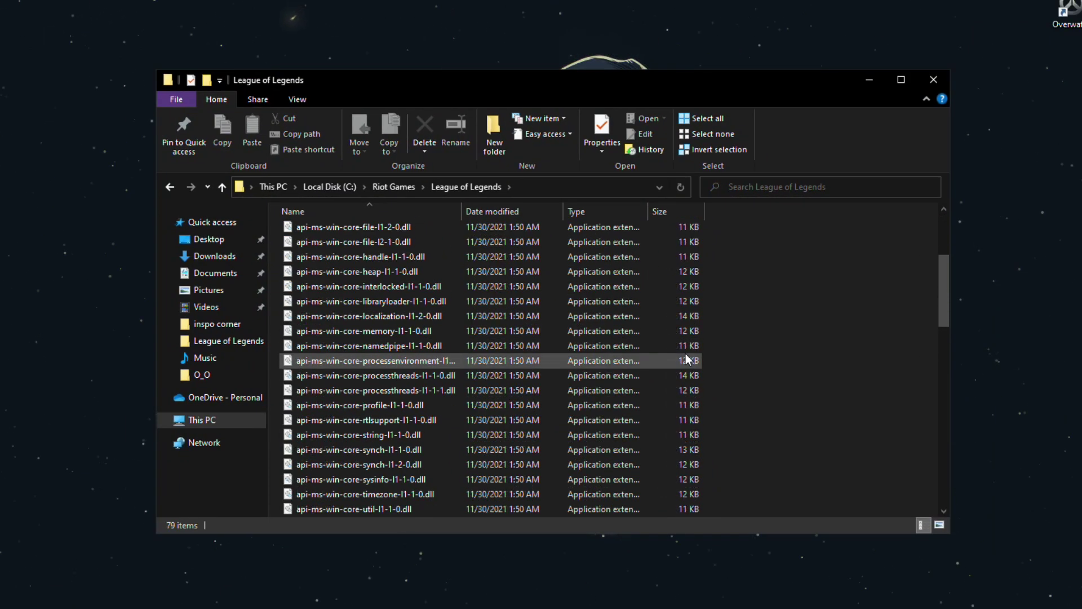
scroll(681, 354, down, 11)
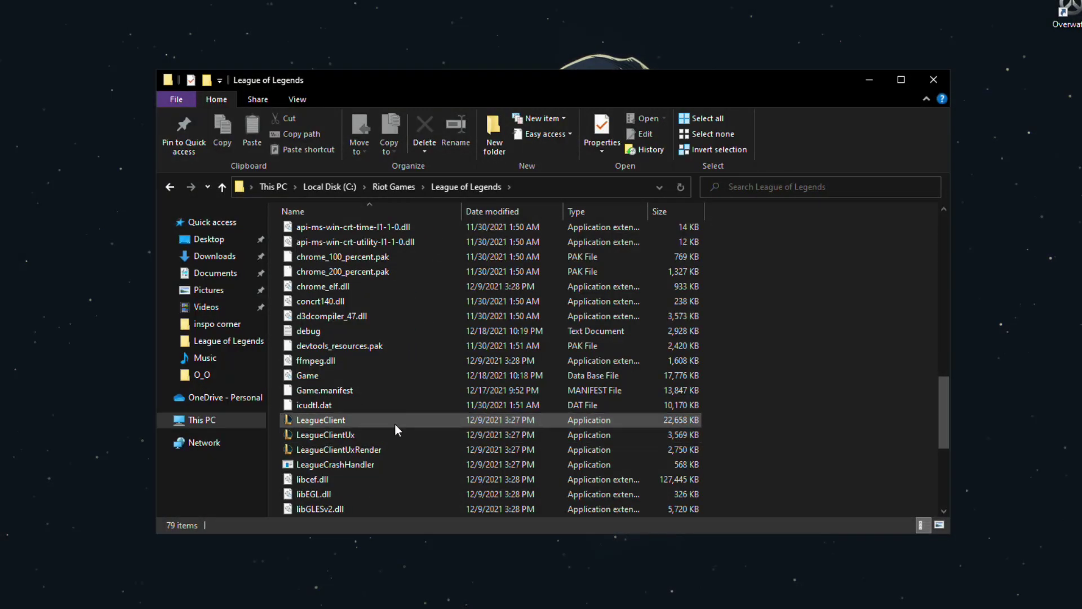
click(578, 424)
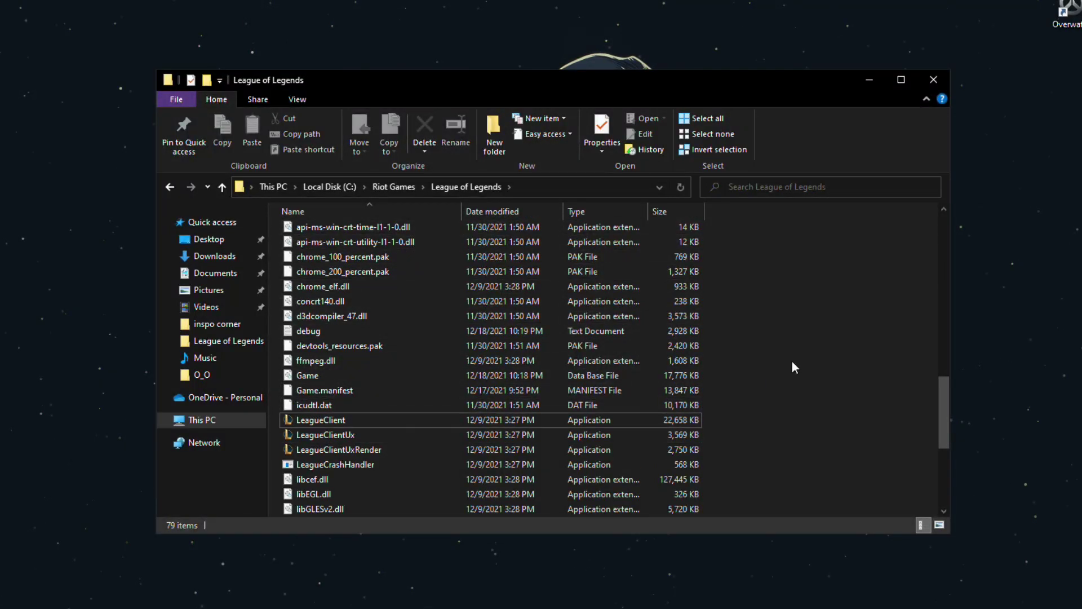
right_click(315, 421)
click(364, 361)
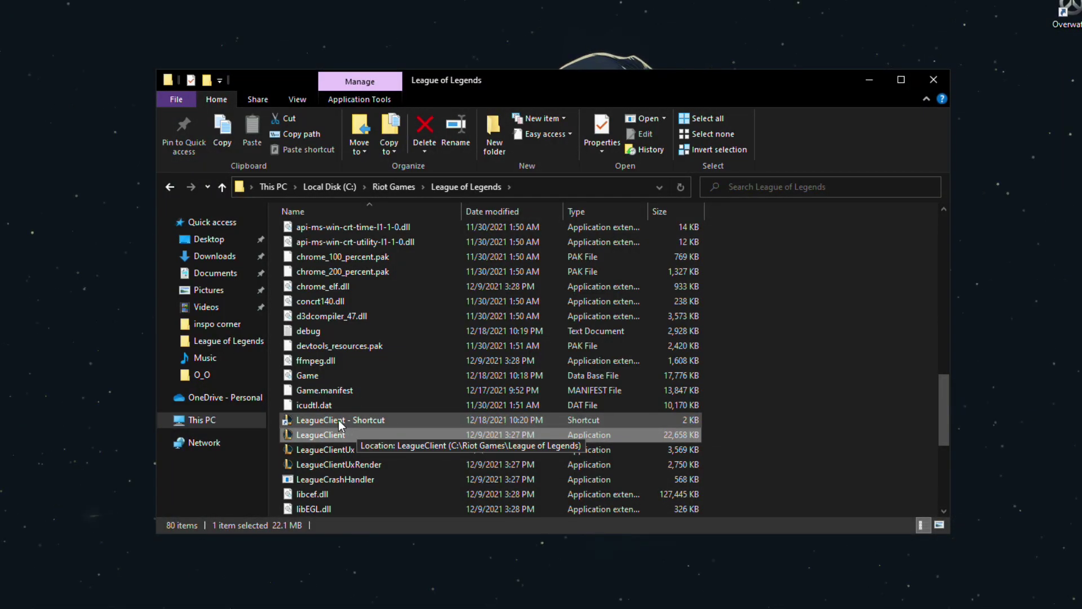
drag(340, 425, 570, 21)
click(935, 80)
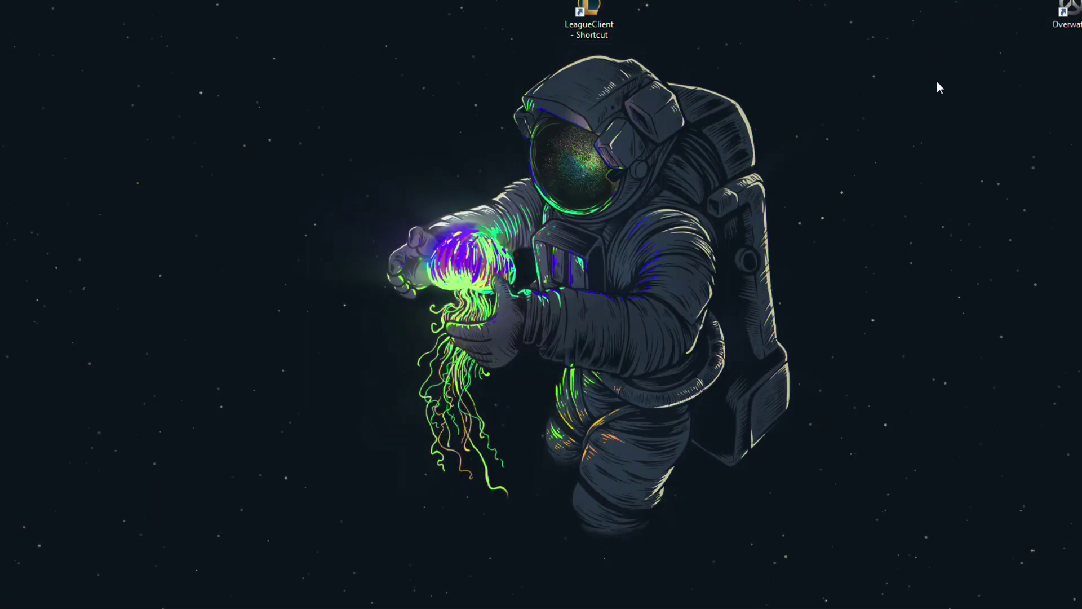
- Rename the new desktop shortcut as LeagueClient
right_click(594, 34)
click(637, 266)
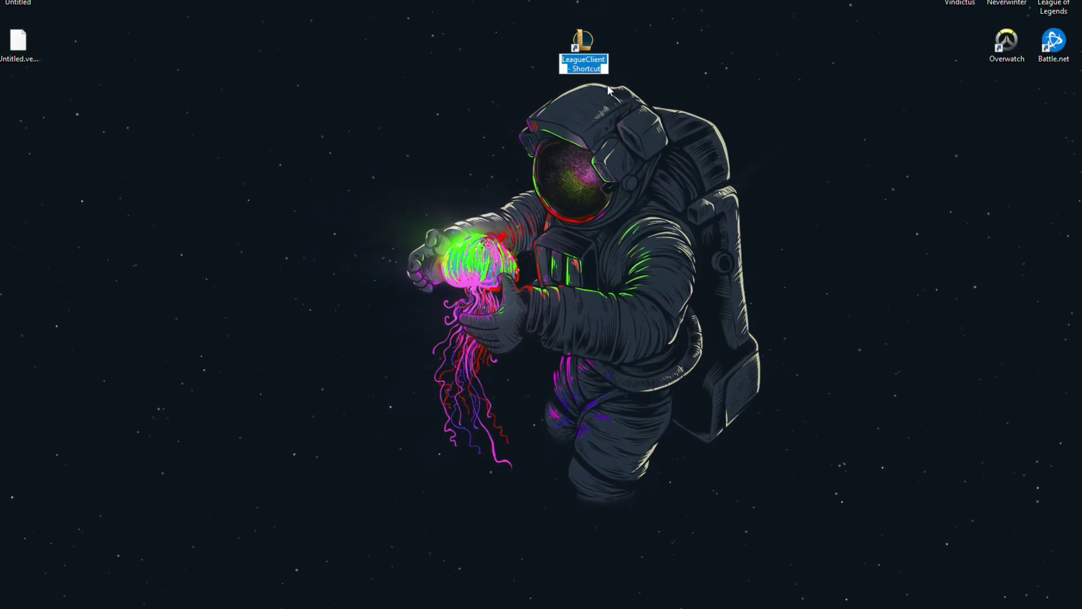
drag(600, 69, 567, 69)
key(BackSpace)
- In the LeagueClient shortcut's properties, append --locale=en_GB to the end of the target path, separated by a space
right_click(584, 51)
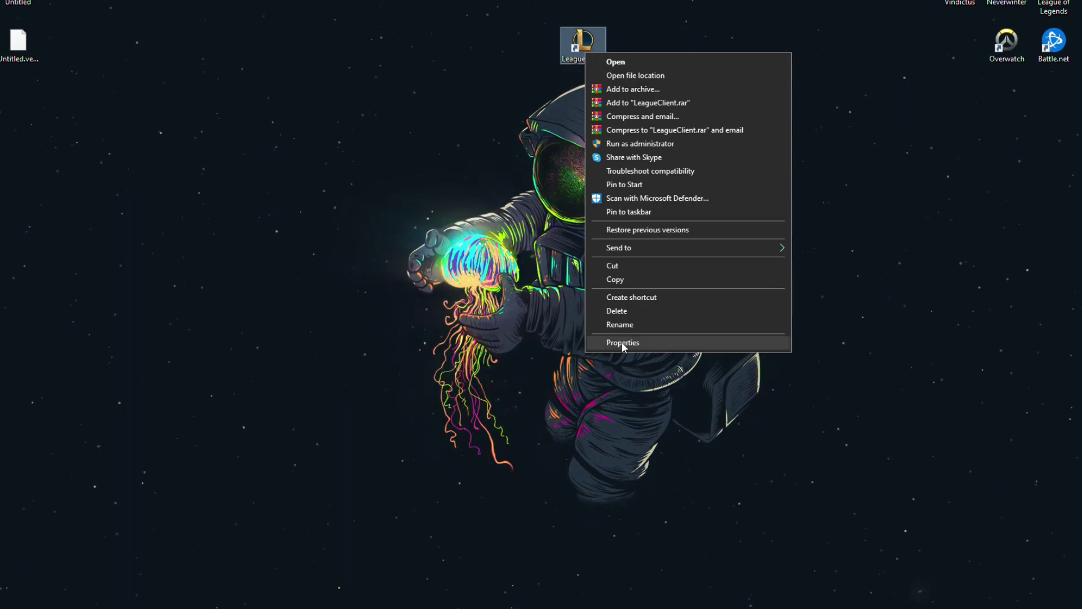
click(622, 343)
drag(687, 63, 539, 159)
click(530, 270)
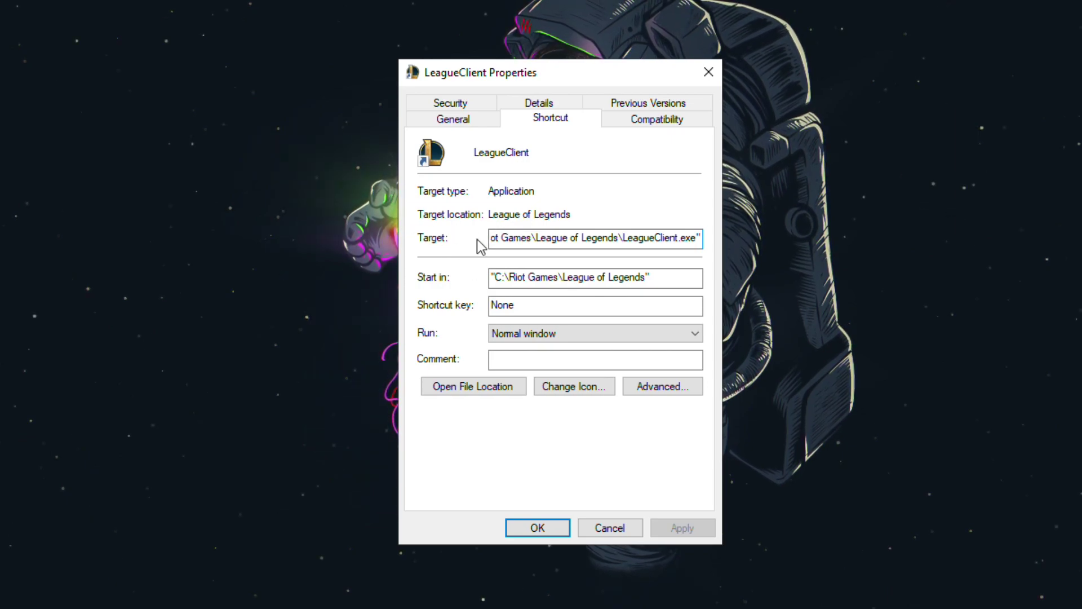
click(586, 237)
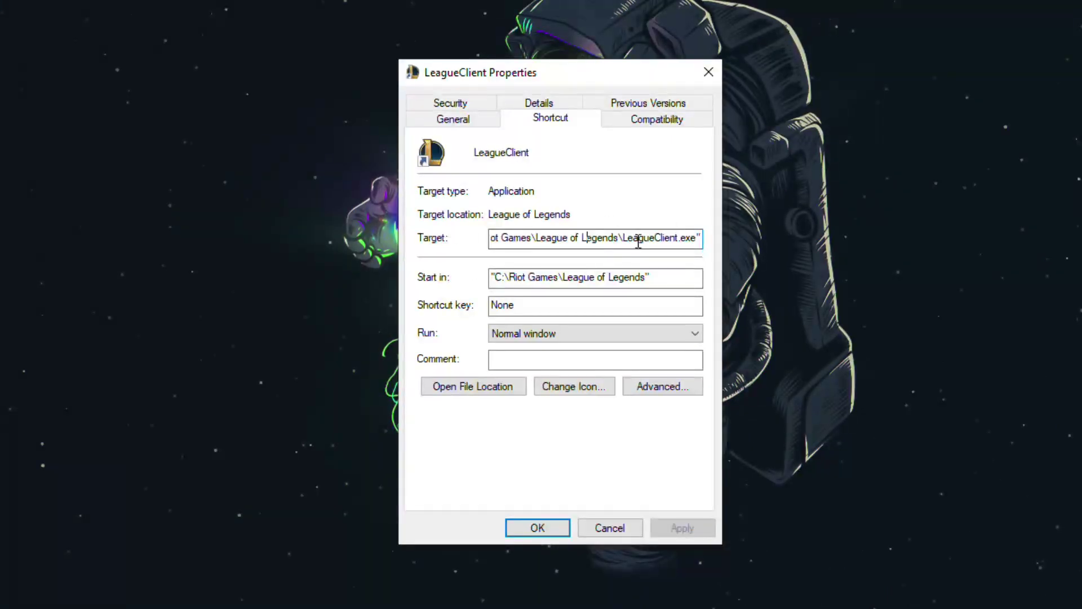
key(End)
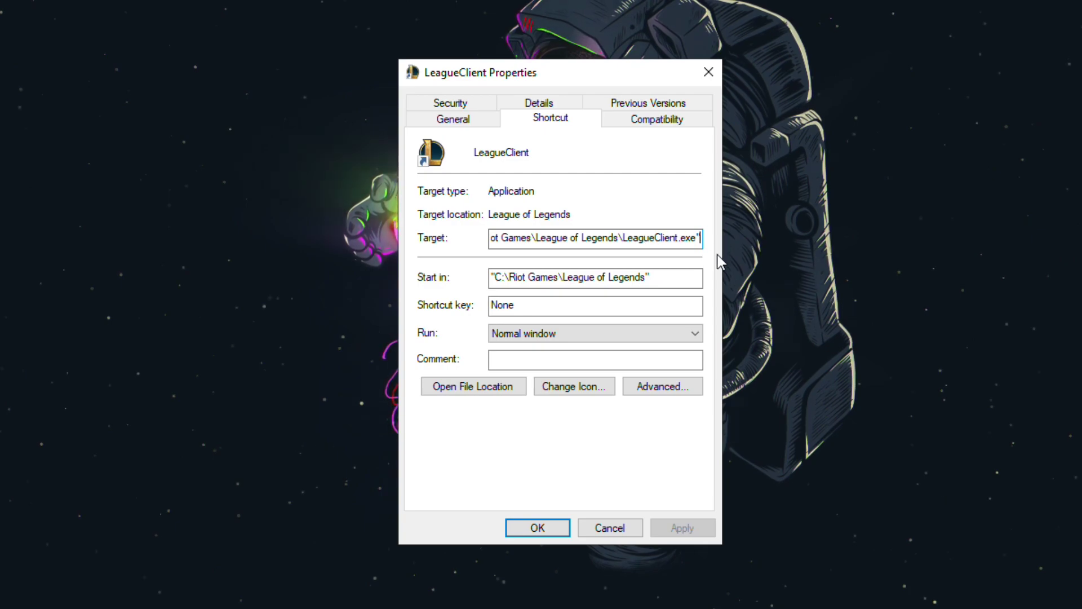
text(--)
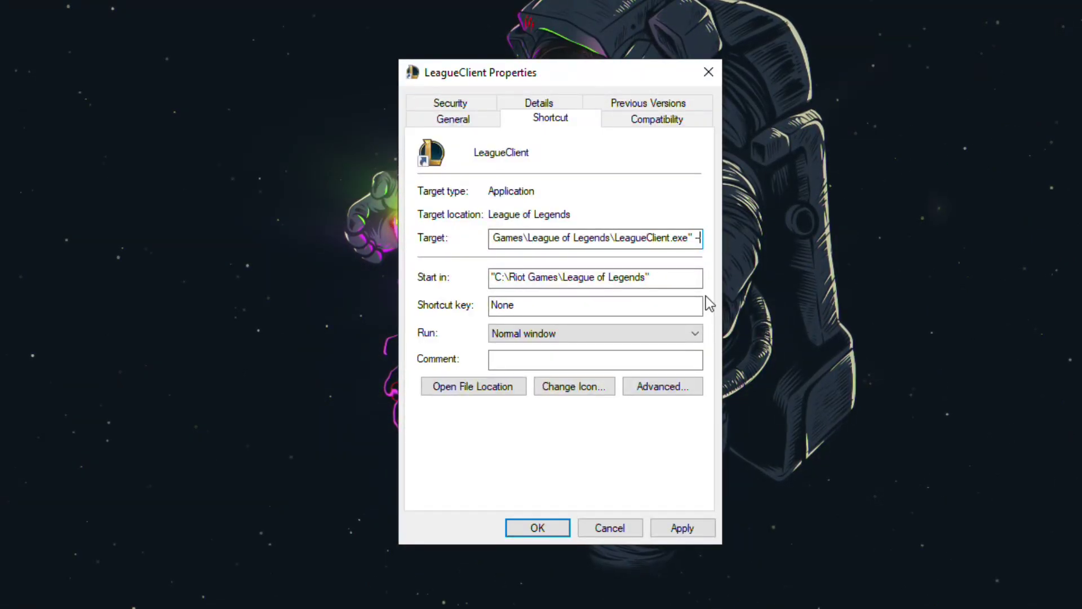
text(locale=)
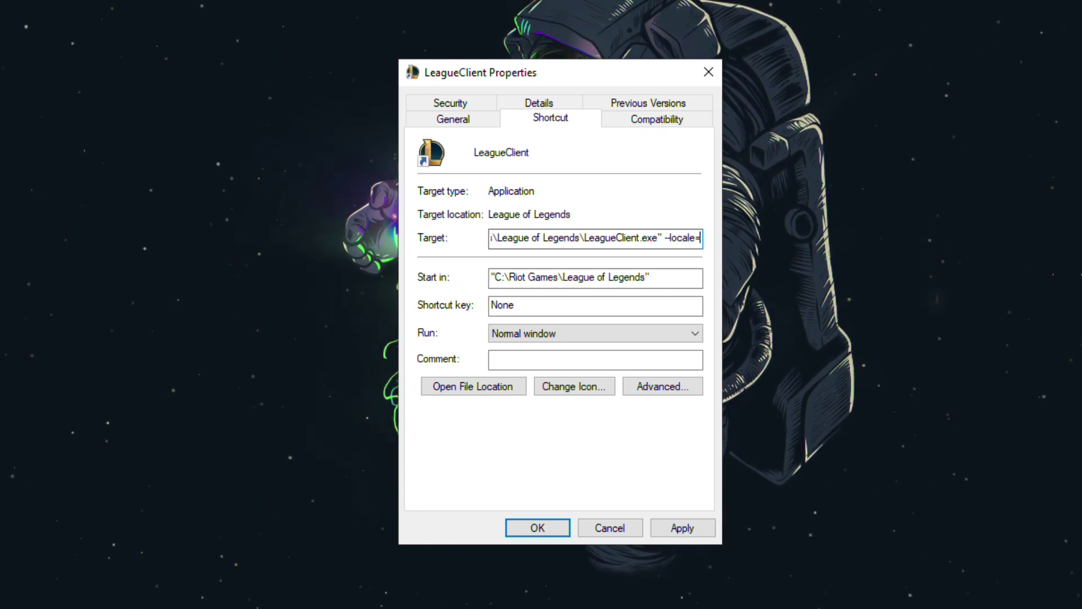
text(en_GB)
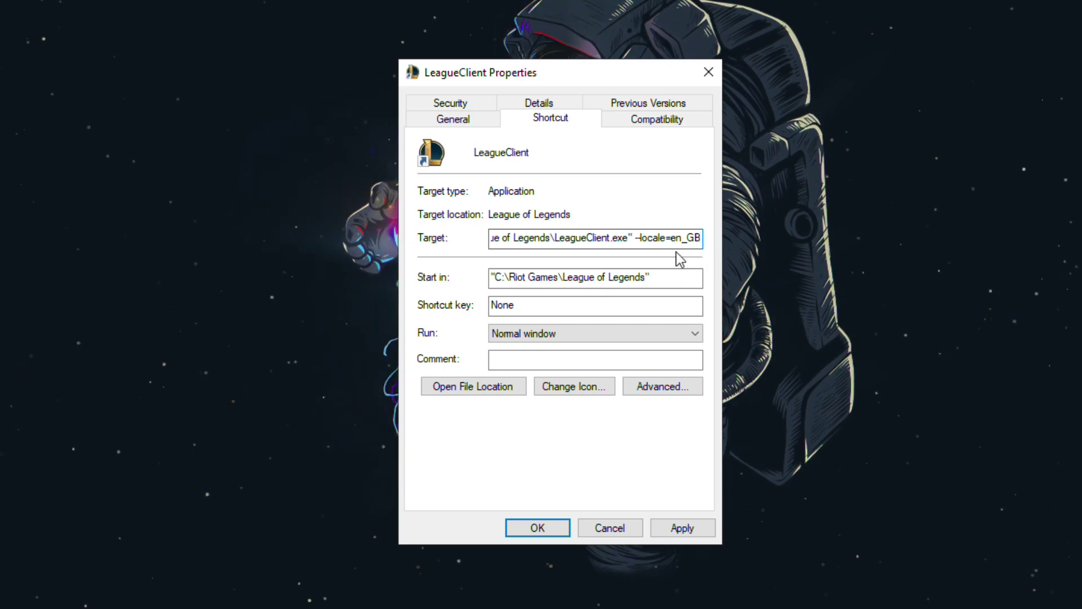
- Check the locale code in the target, apply the change and close the LeagueClient shortcut's properties
drag(671, 239, 708, 252)
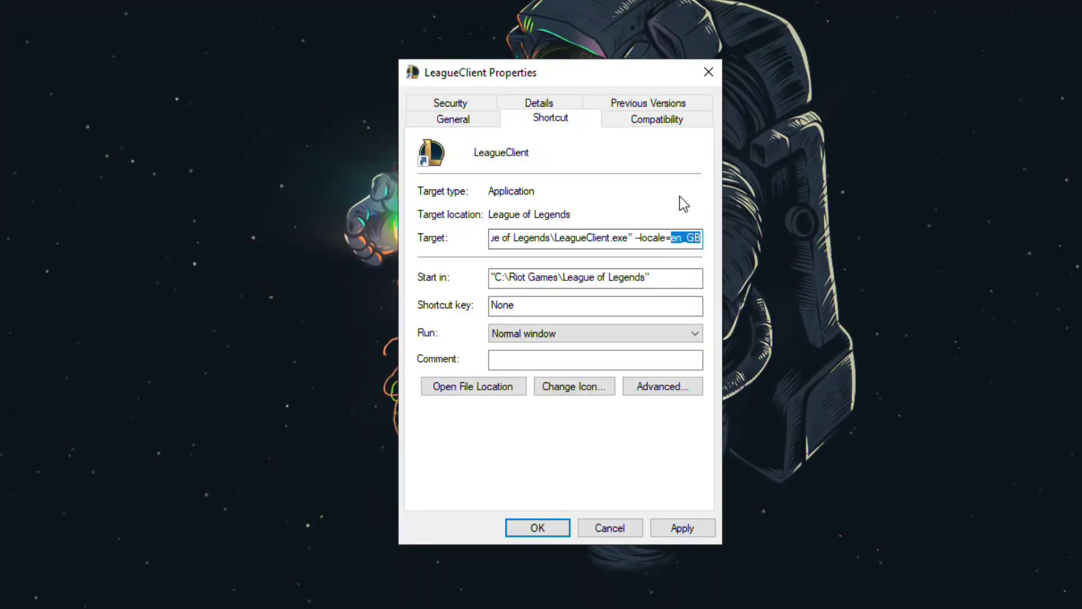
click(681, 239)
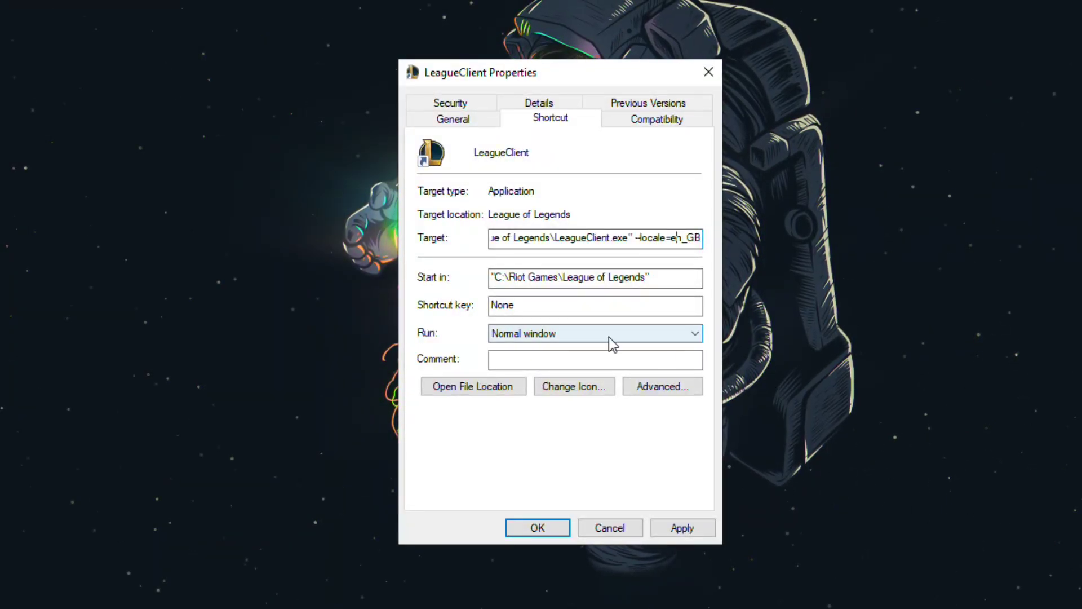
click(675, 237)
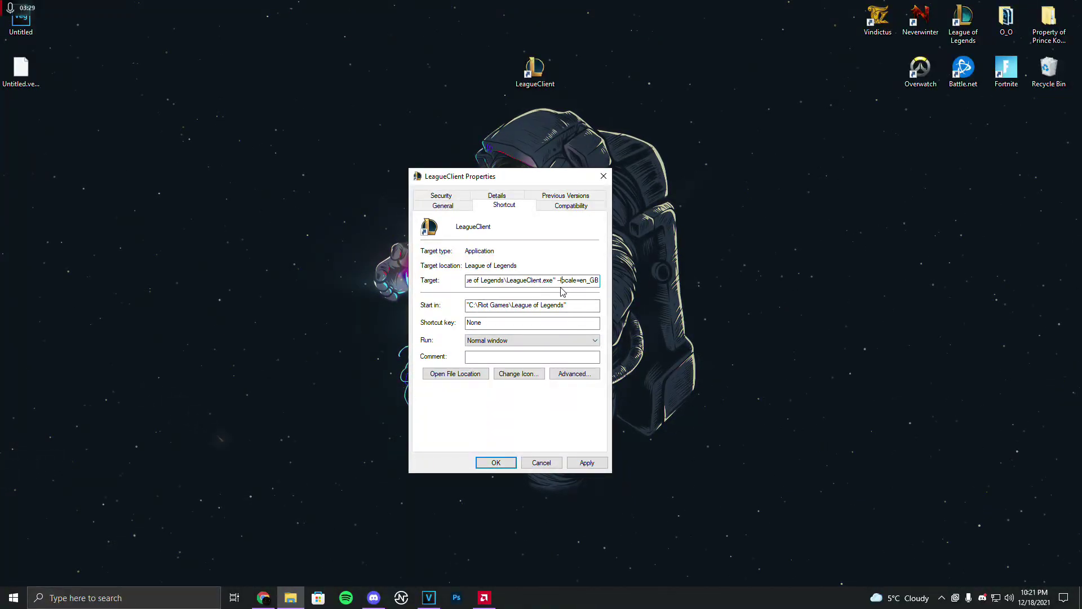
click(587, 463)
click(497, 467)
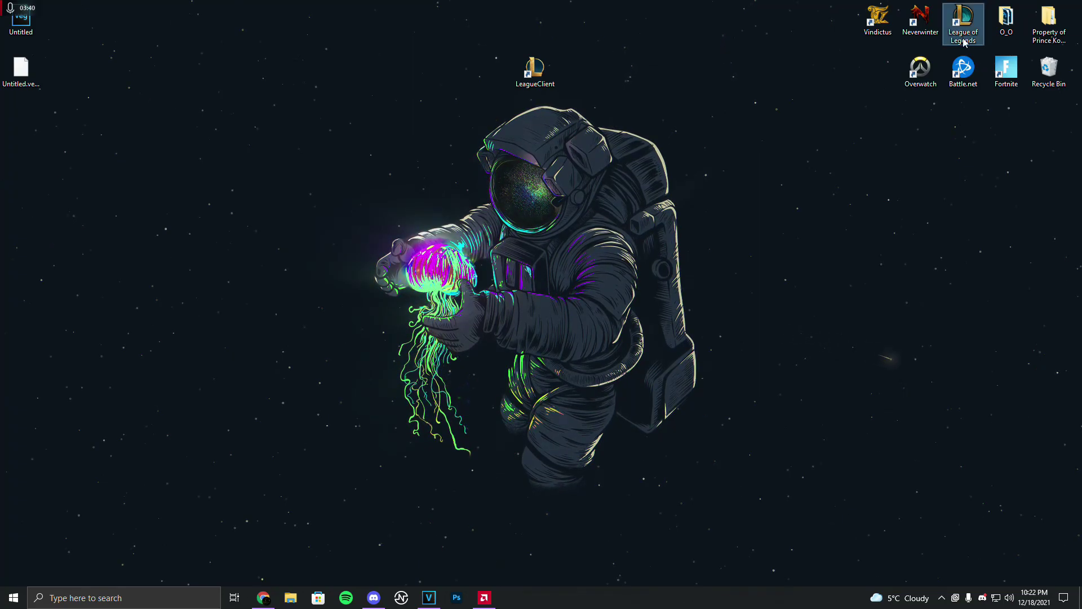
- Replace the old League of Legends desktop shortcut with the LeagueClient one, moved into its place and renamed League of Legends
key(Delete)
drag(526, 87, 954, 31)
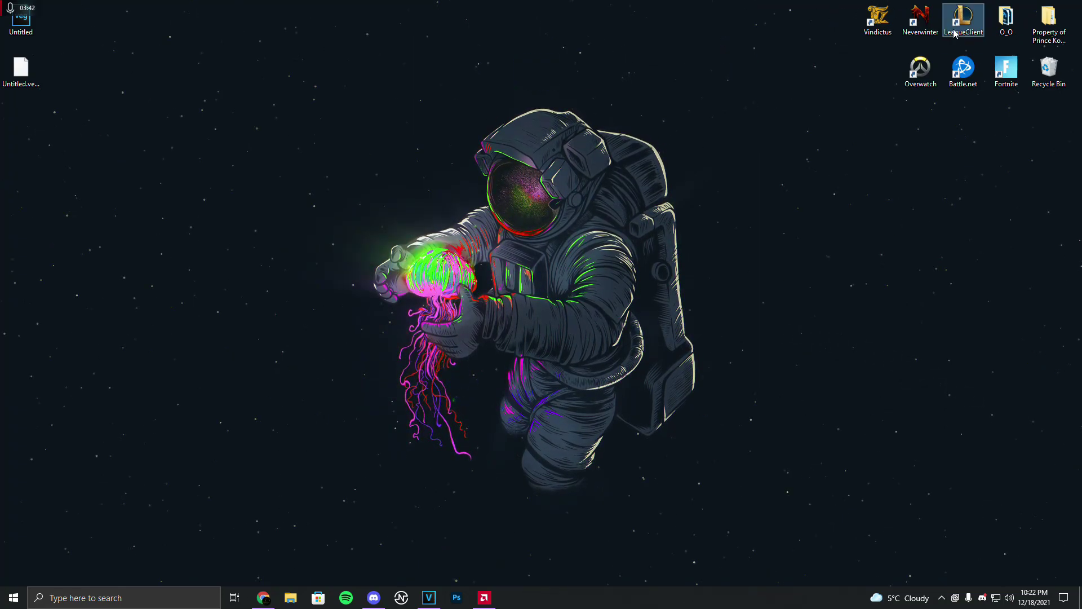
right_click(955, 34)
click(915, 278)
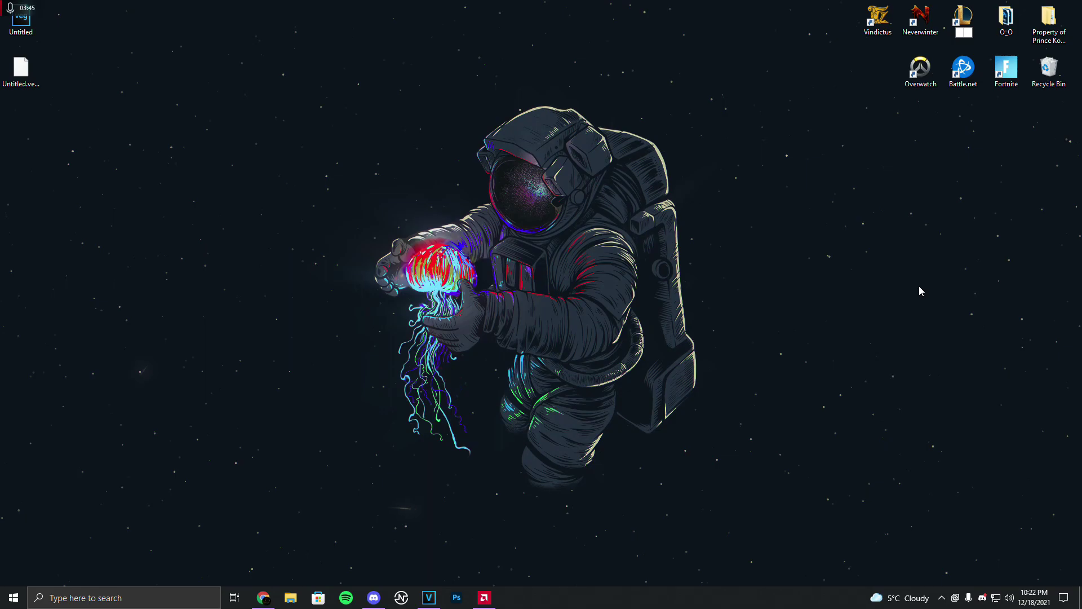
text(League of L)
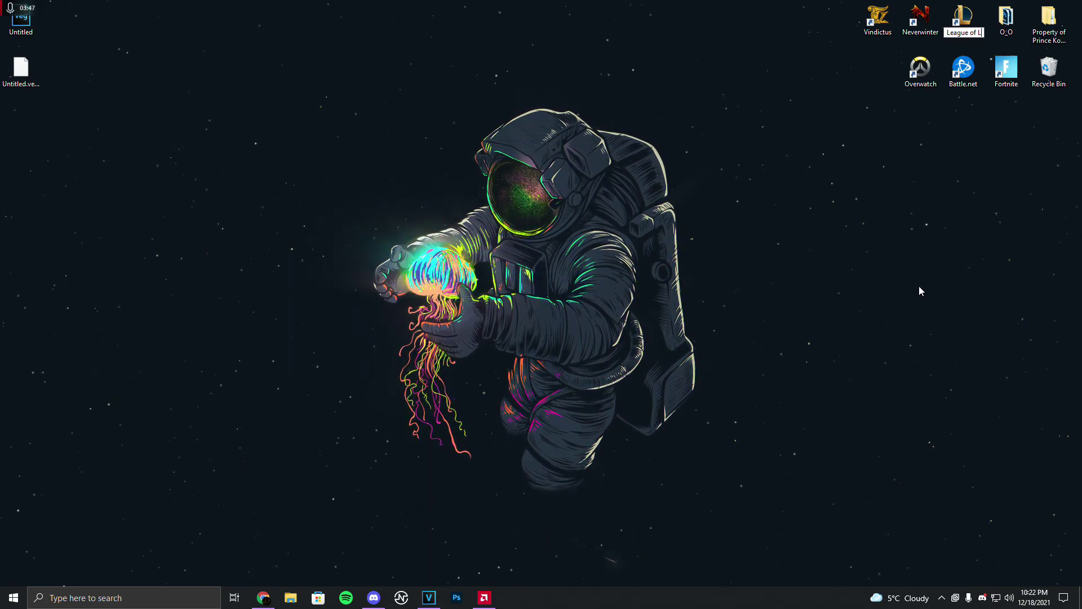
text(egends)
key(Return)
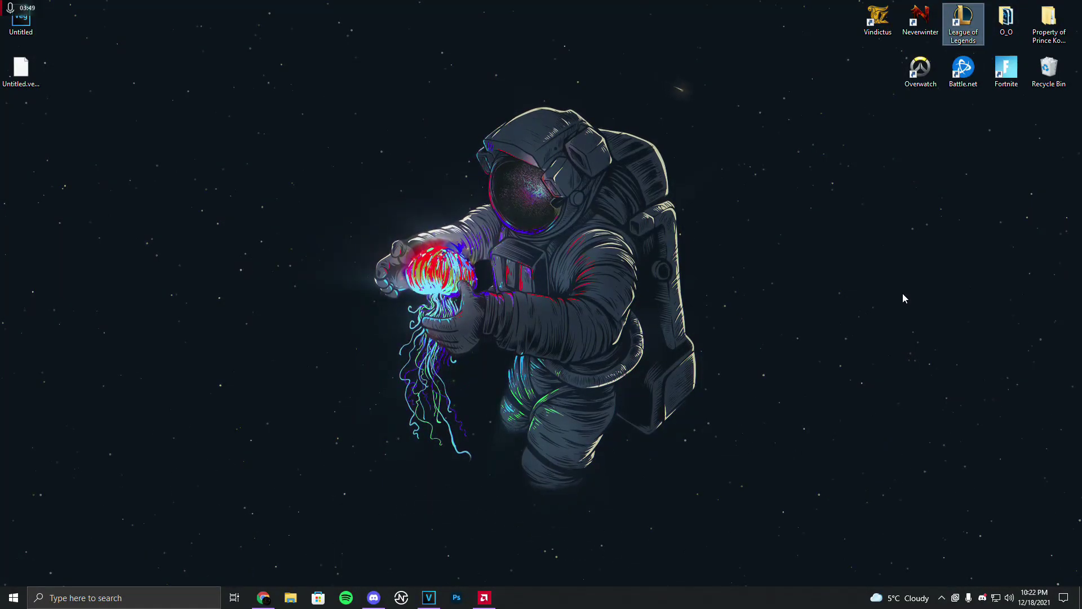
- Launch League of Legends from the new shortcut and start a custom Blind Pick game on Summoner's Rift with Cassiopeia locked in
double_click(961, 37)
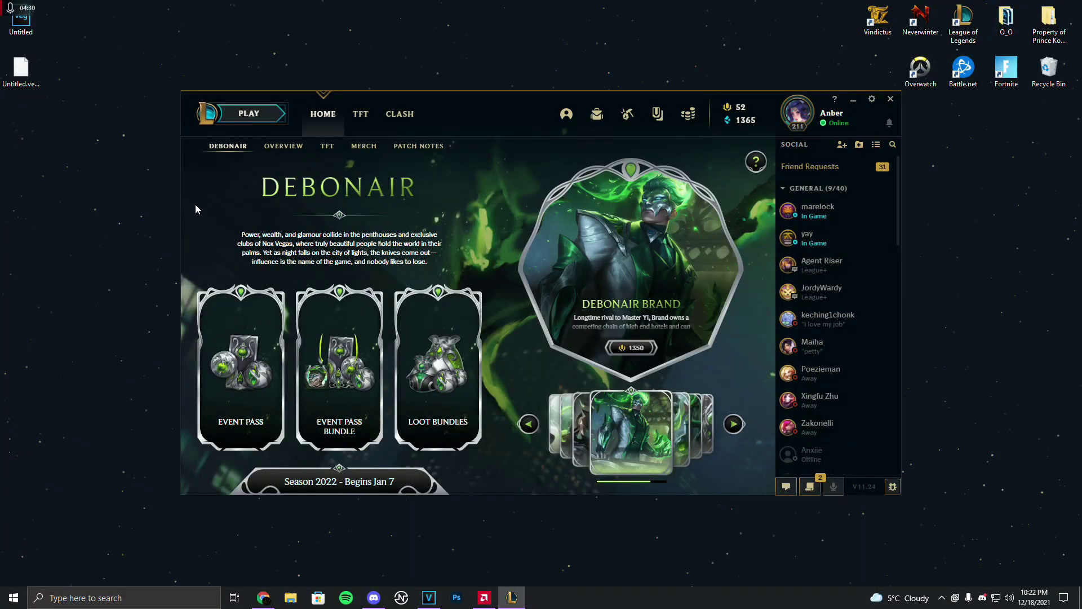
click(237, 114)
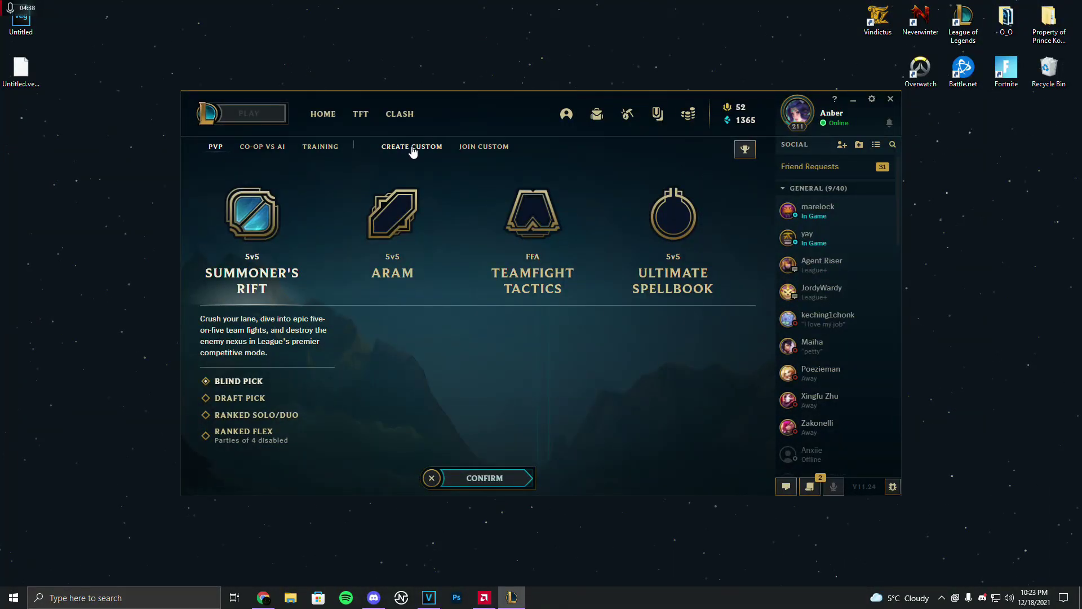
click(413, 148)
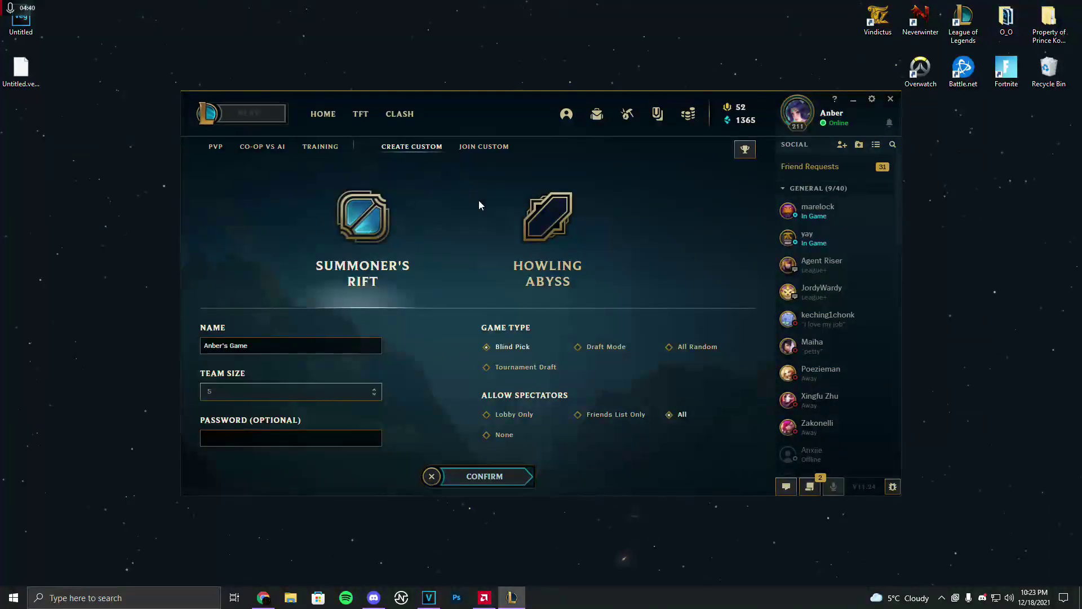
click(481, 472)
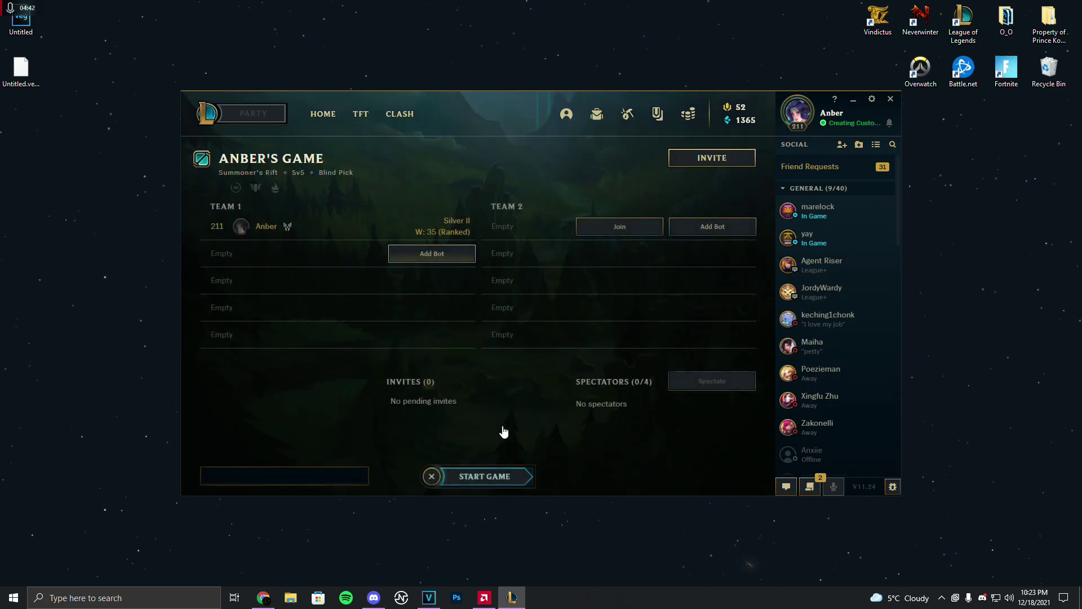
click(488, 471)
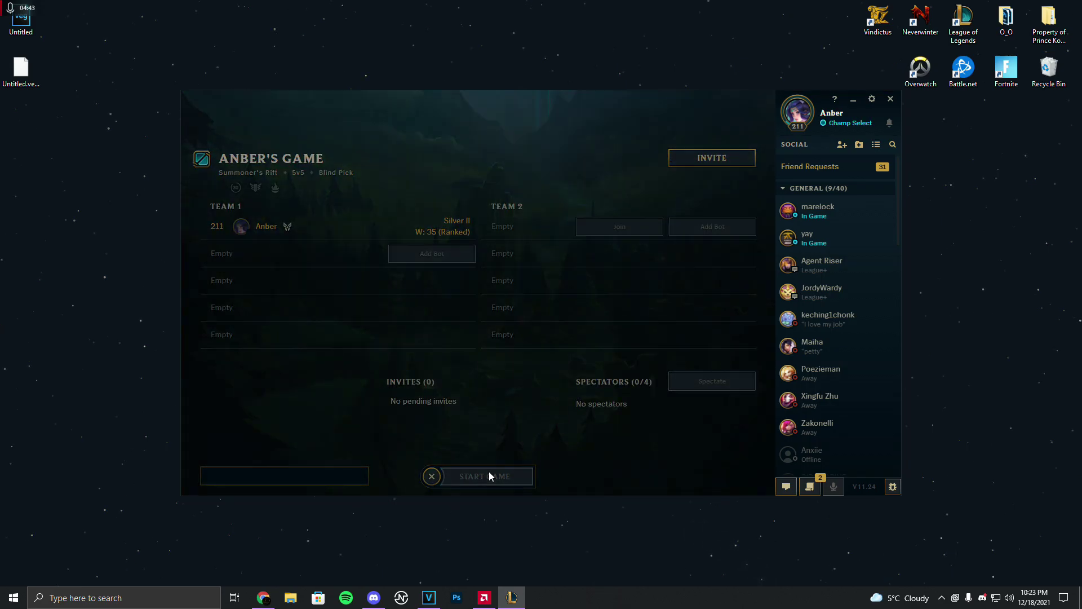
click(569, 290)
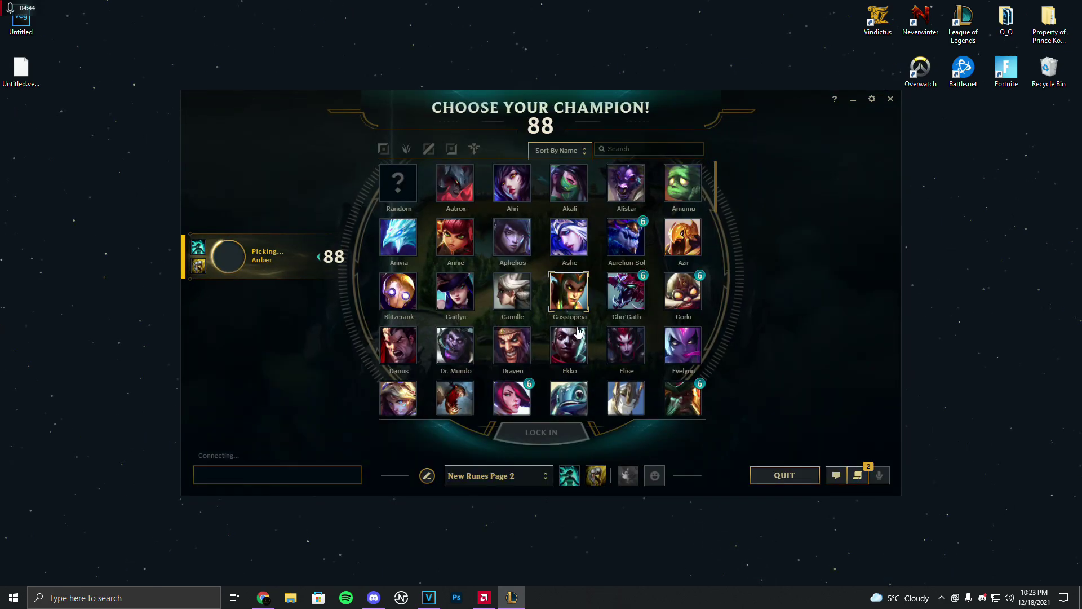
click(532, 433)
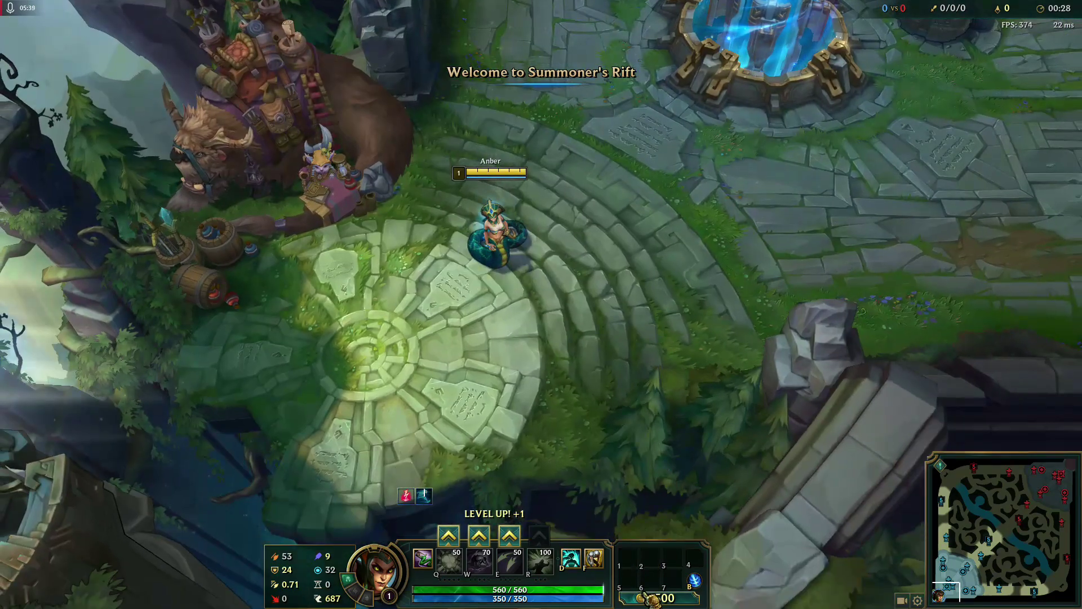
- Buy the suggested Tear of the Goddess start with two potions from the in-game shop and learn Noxious Blast
click(651, 599)
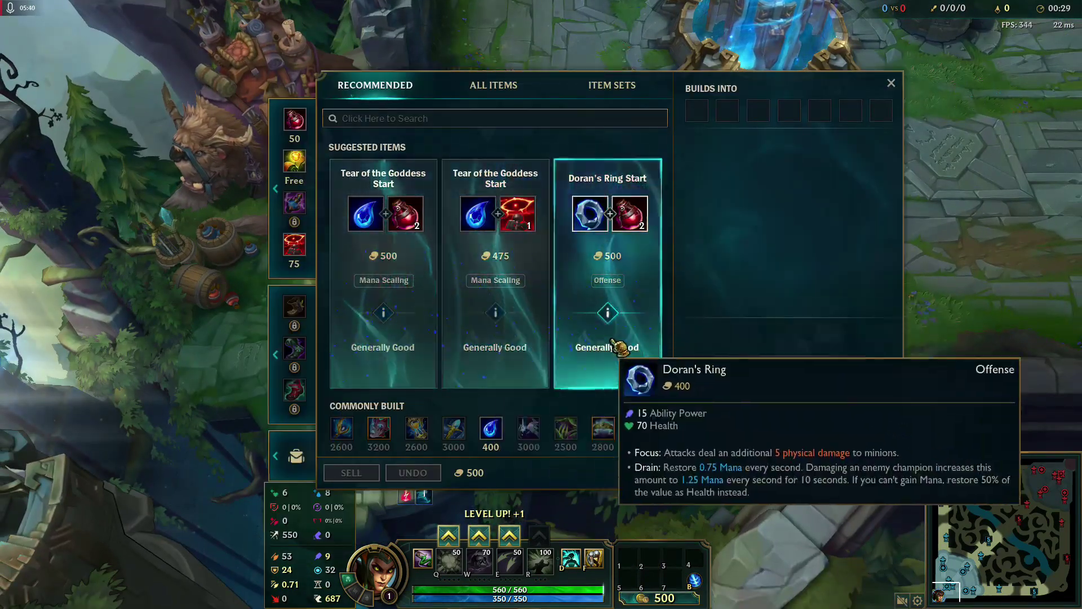
right_click(412, 280)
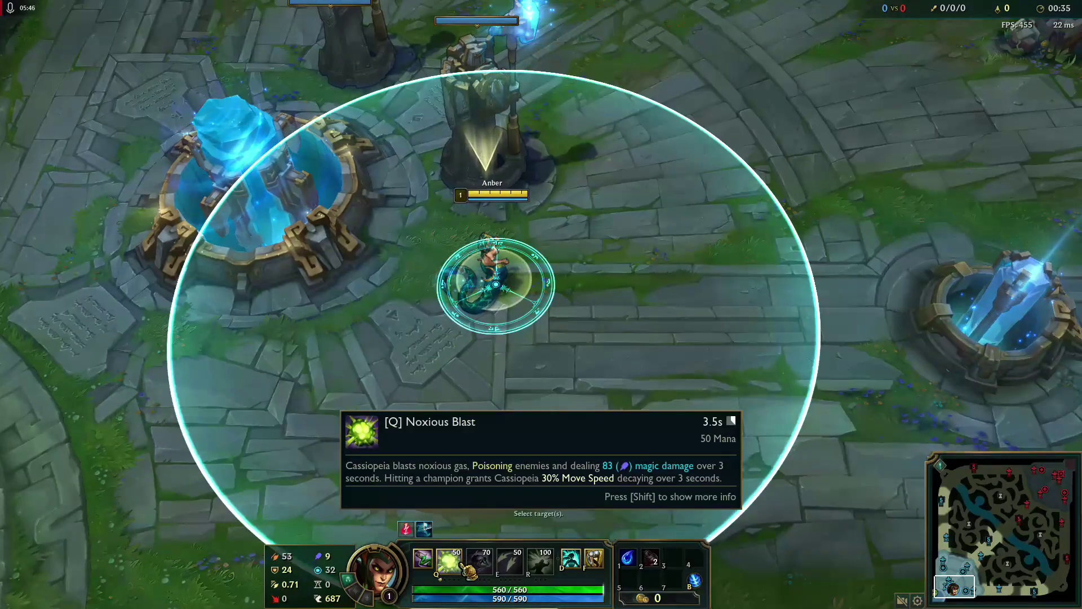
right_click(684, 167)
key(q)
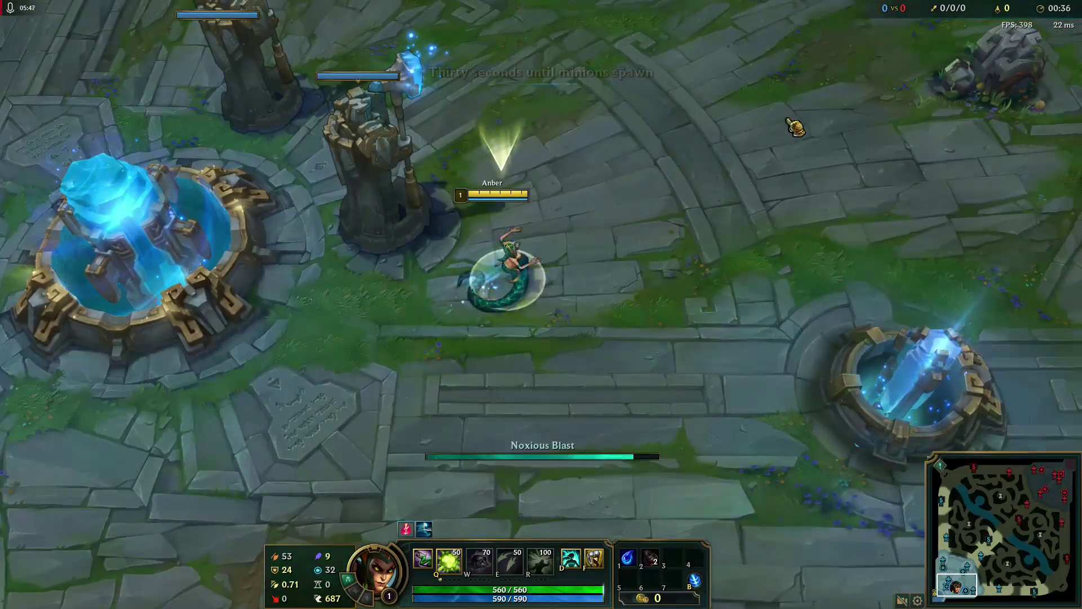
- Move Cassiopeia out of the base to the middle of the map and walk her around there
right_click(727, 112)
right_click(738, 90)
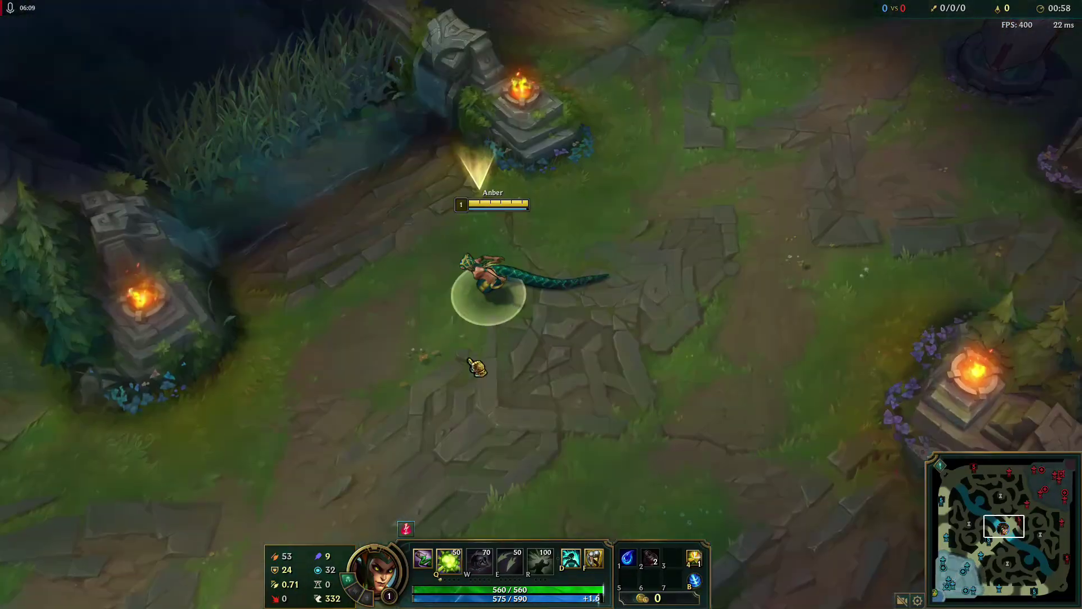
right_click(595, 357)
right_click(527, 356)
right_click(612, 300)
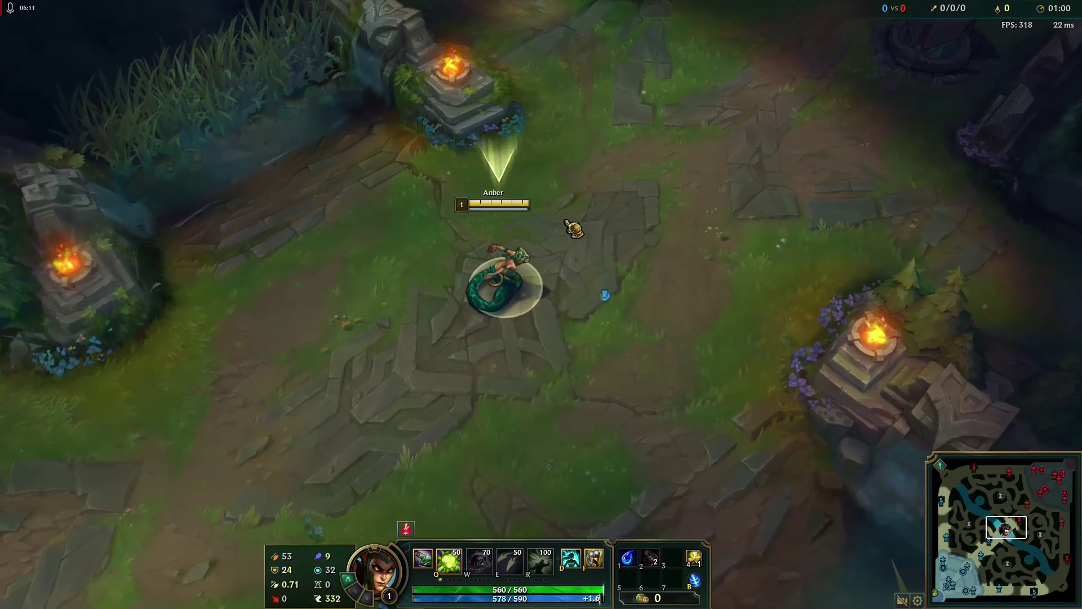
right_click(502, 191)
right_click(367, 269)
right_click(511, 357)
right_click(630, 314)
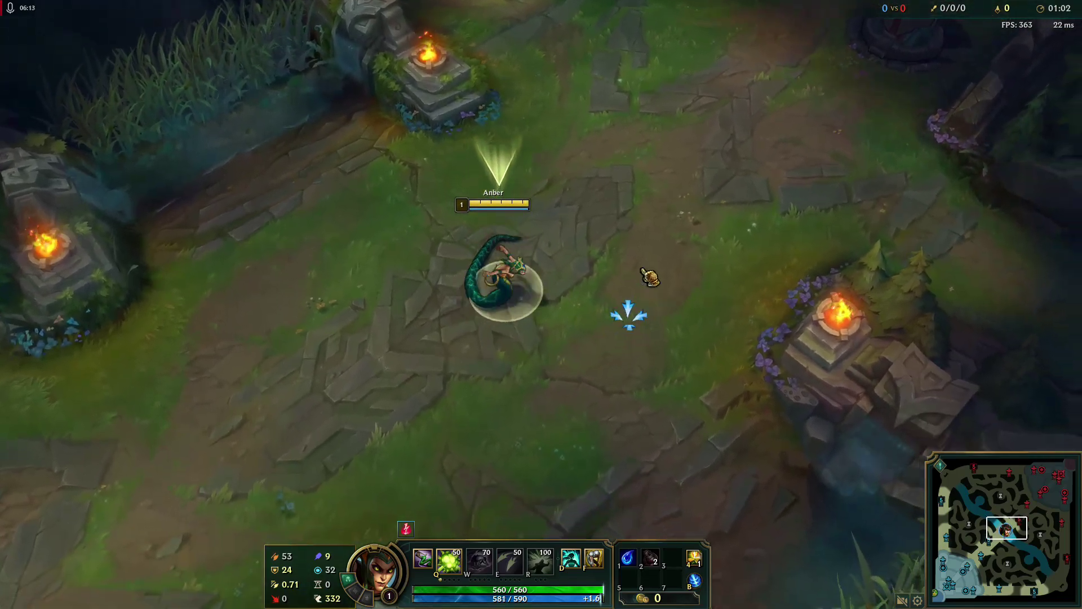
right_click(454, 236)
right_click(438, 386)
right_click(543, 326)
right_click(448, 217)
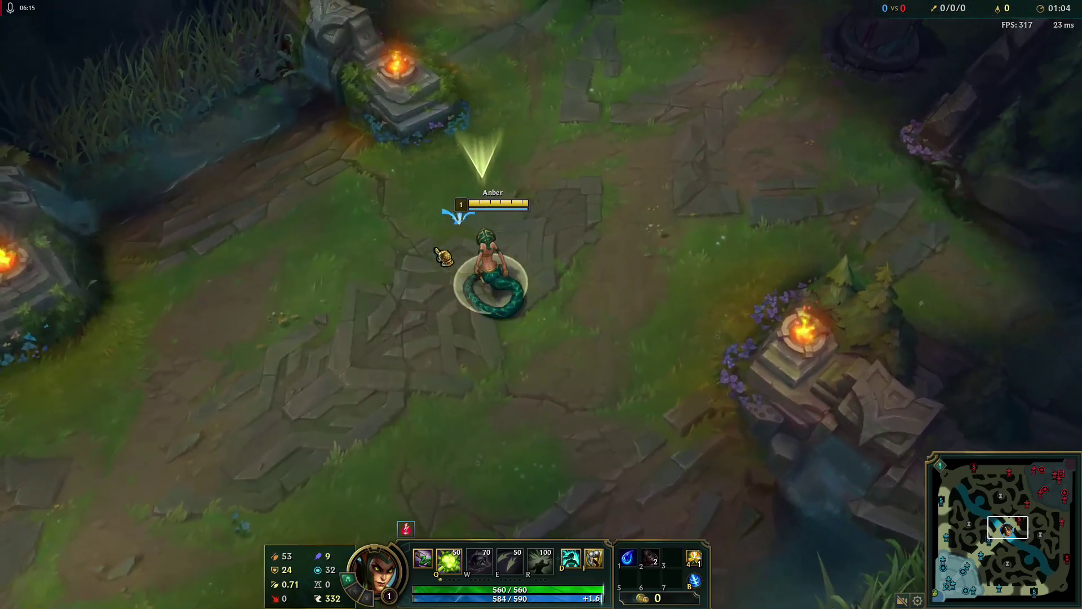
right_click(508, 379)
right_click(573, 325)
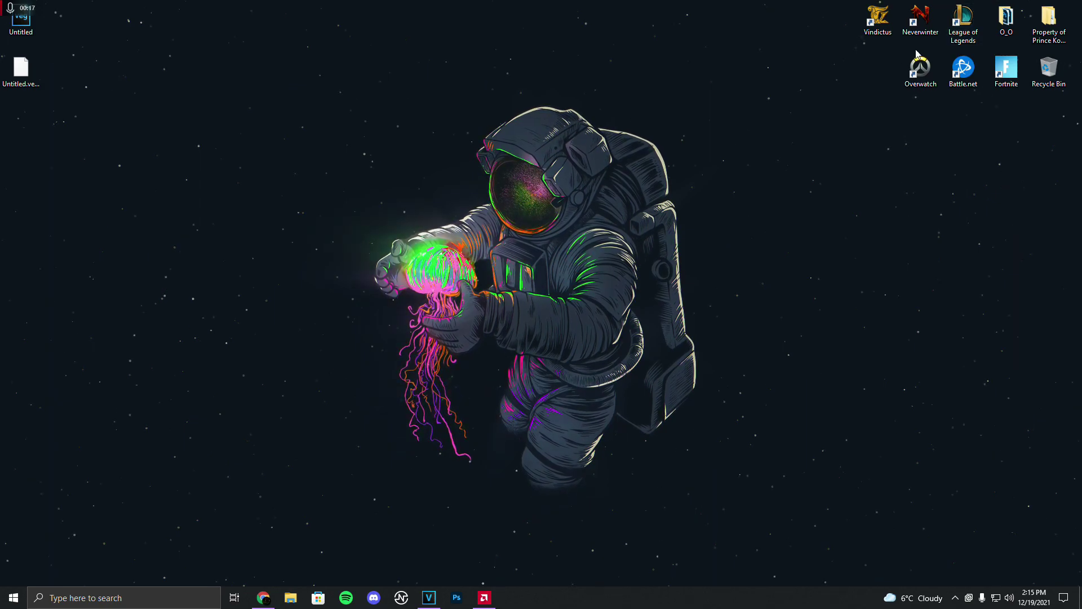
- Examine the target path in the League of Legends shortcut's properties and close the dialog
right_click(959, 40)
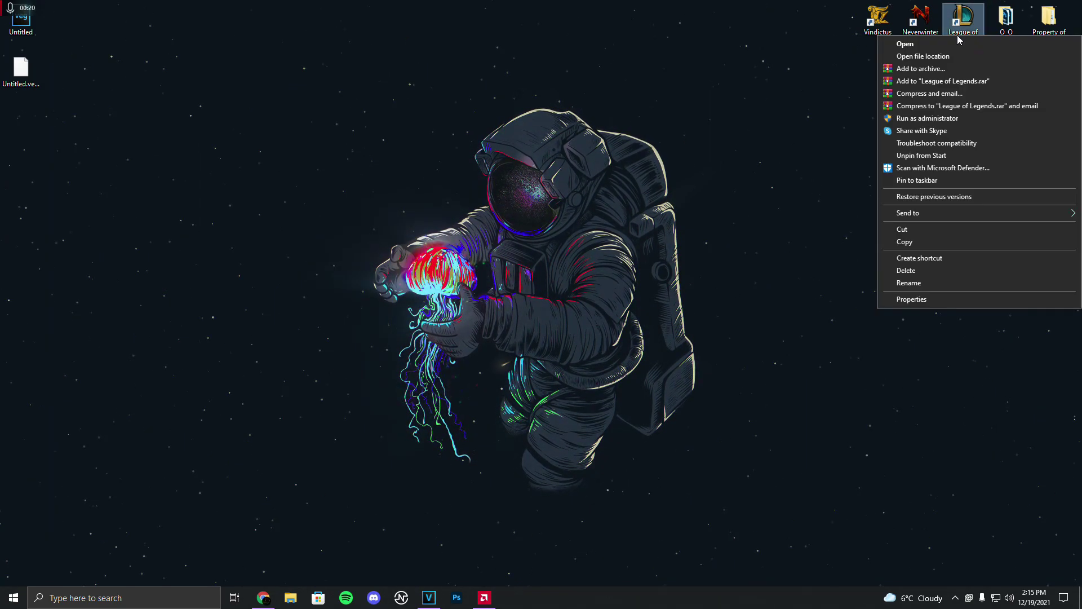
click(912, 299)
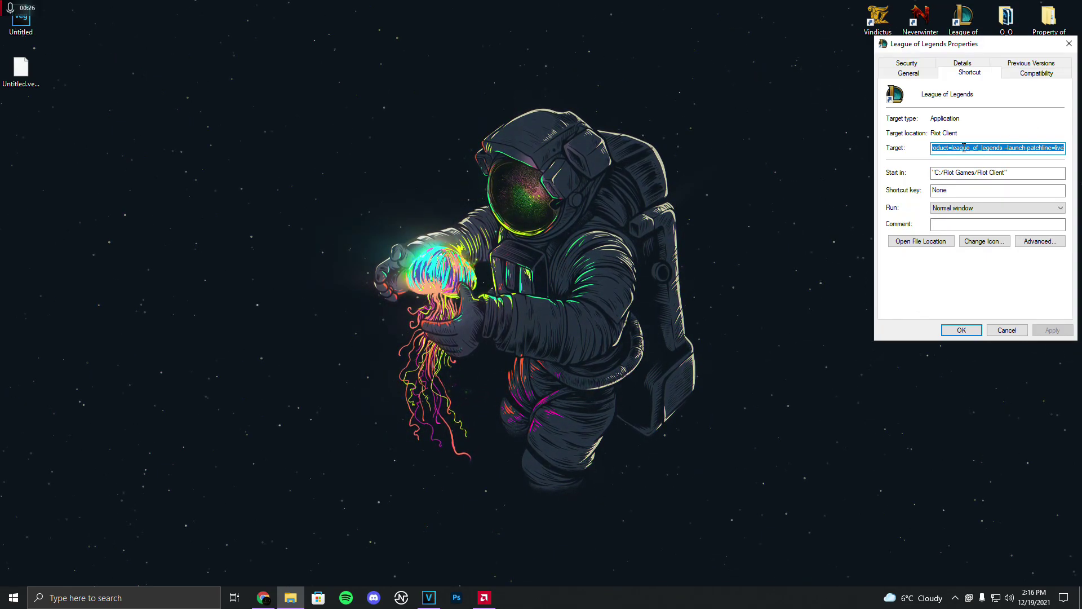
click(1004, 147)
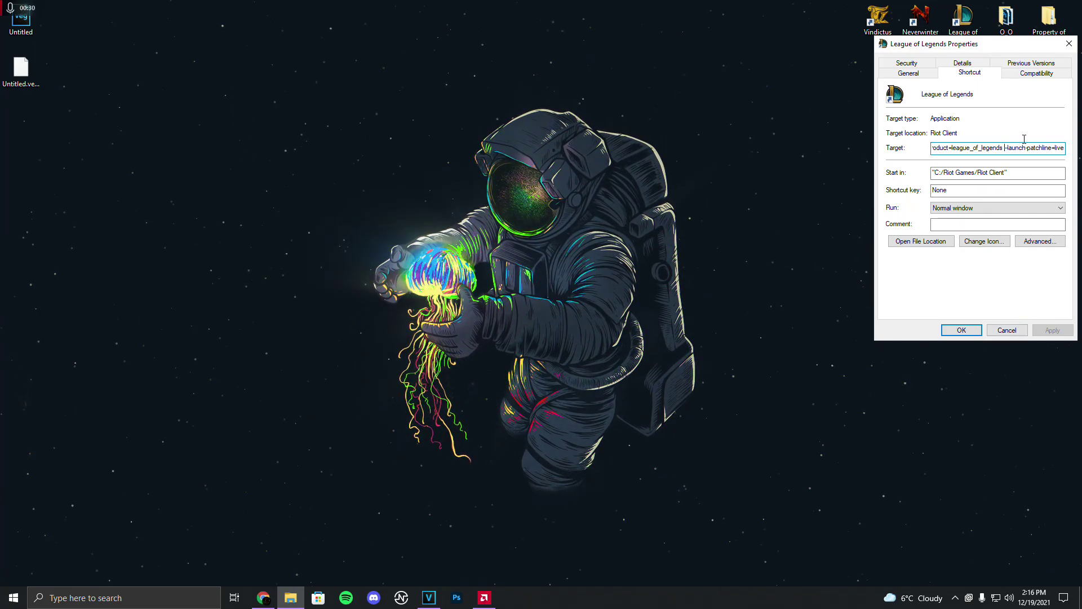
click(979, 330)
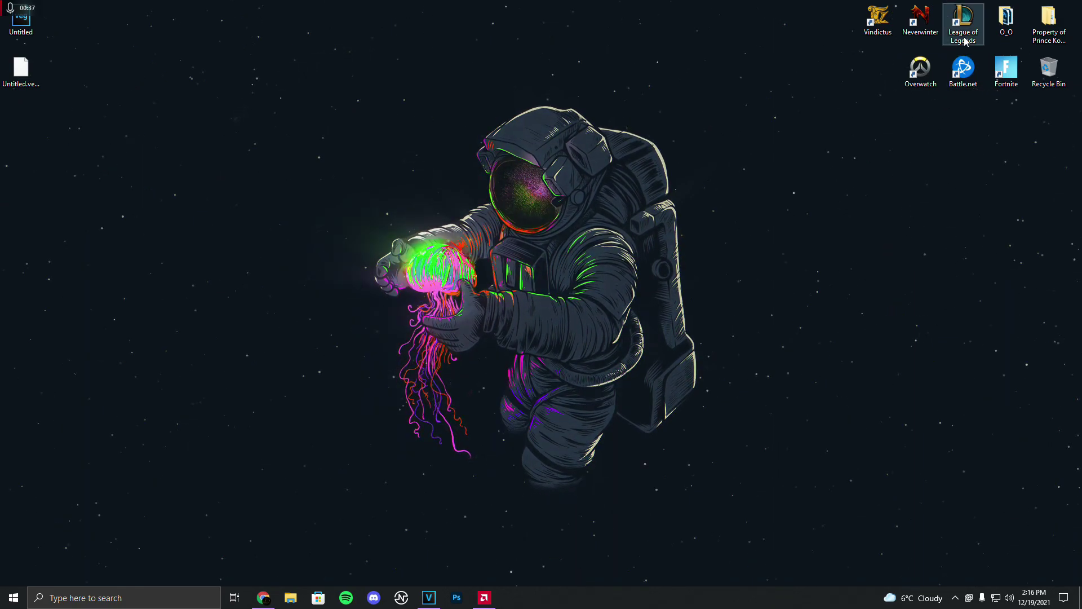
- Open the League of Legends shortcut's file location from its properties and go to the League of Legends folder inside Riot Games
right_click(963, 20)
click(912, 298)
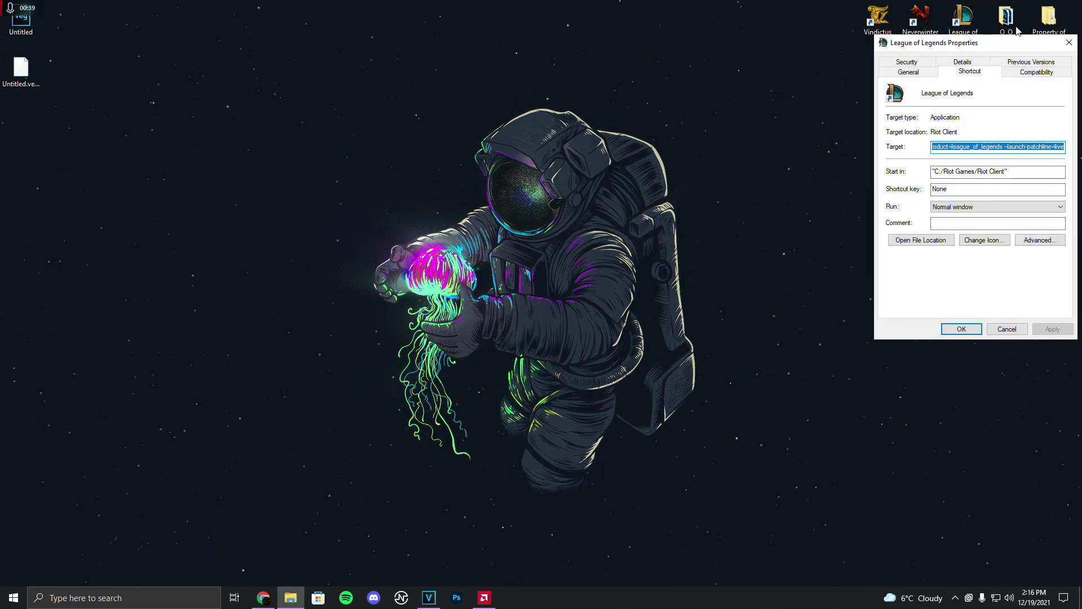
drag(969, 41, 655, 130)
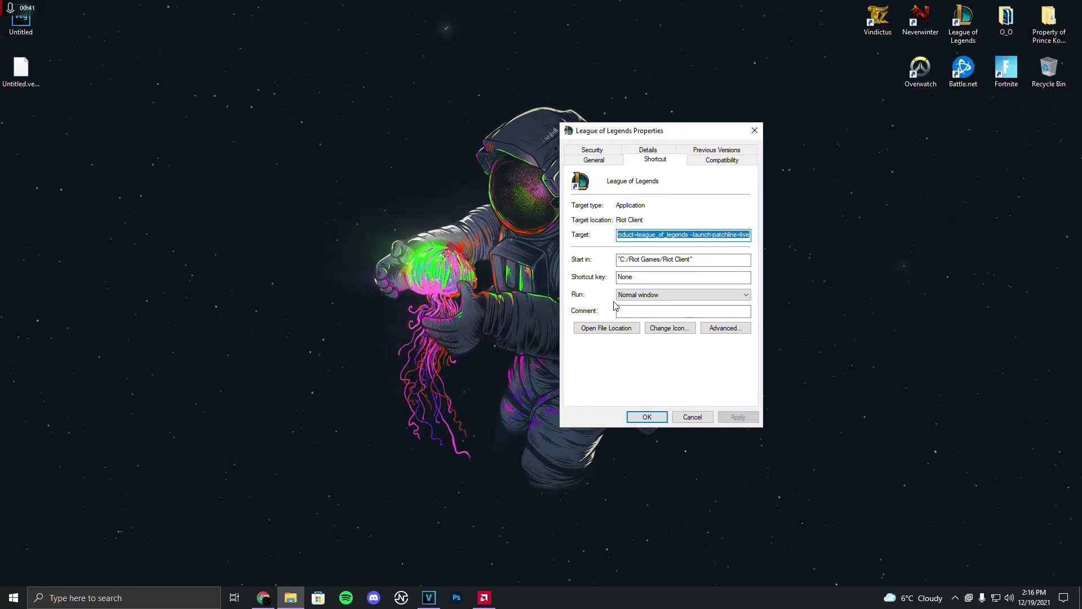
click(586, 328)
drag(437, 126, 479, 114)
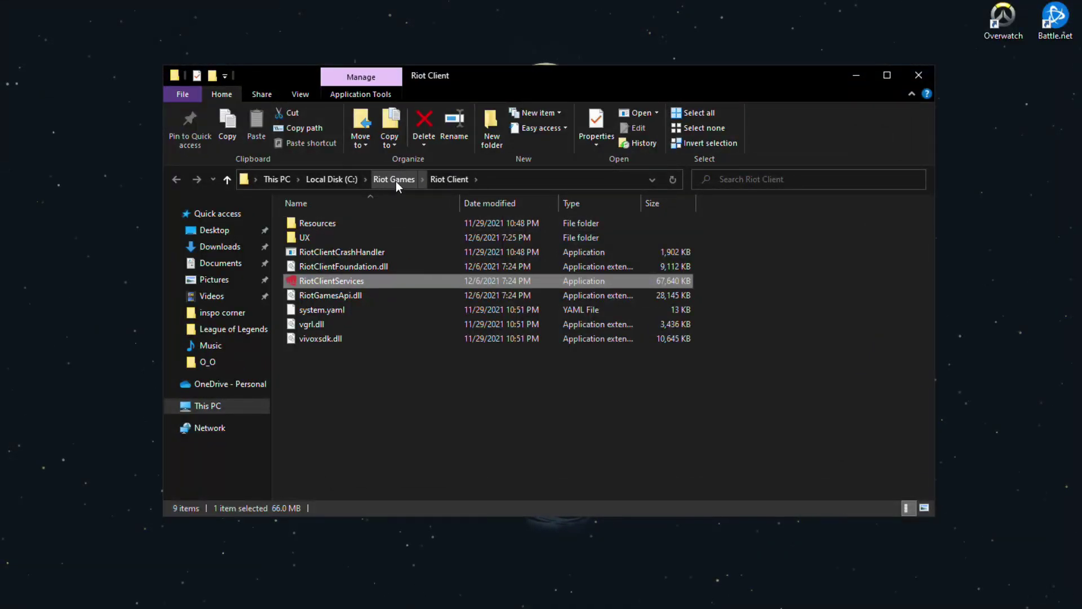
click(395, 181)
double_click(329, 221)
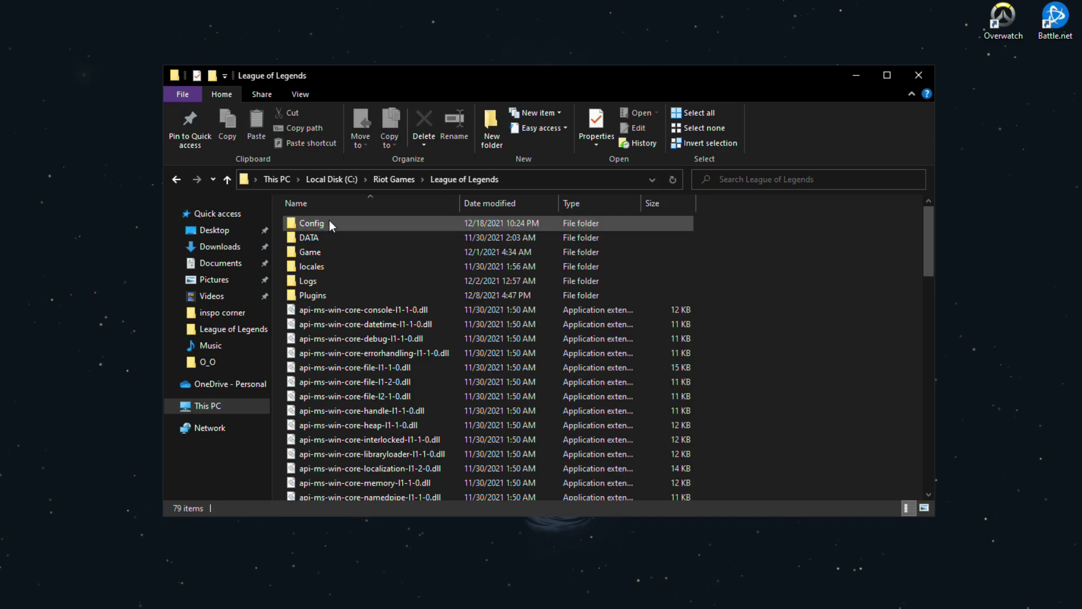
- Create a shortcut to the LeagueClient application in the League of Legends folder
scroll(467, 253, down, 8)
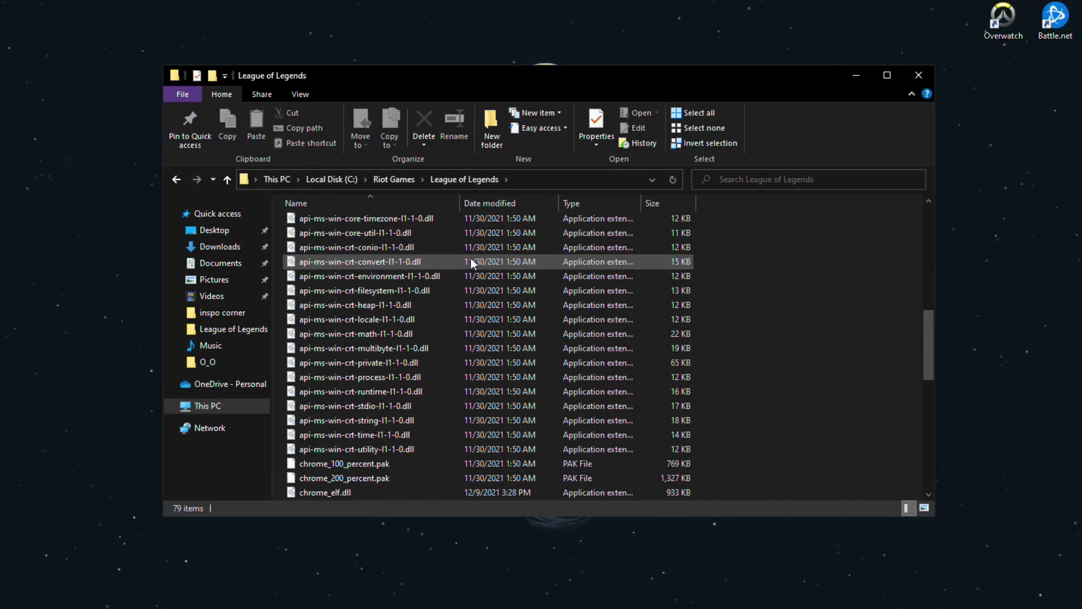
scroll(452, 271, down, 7)
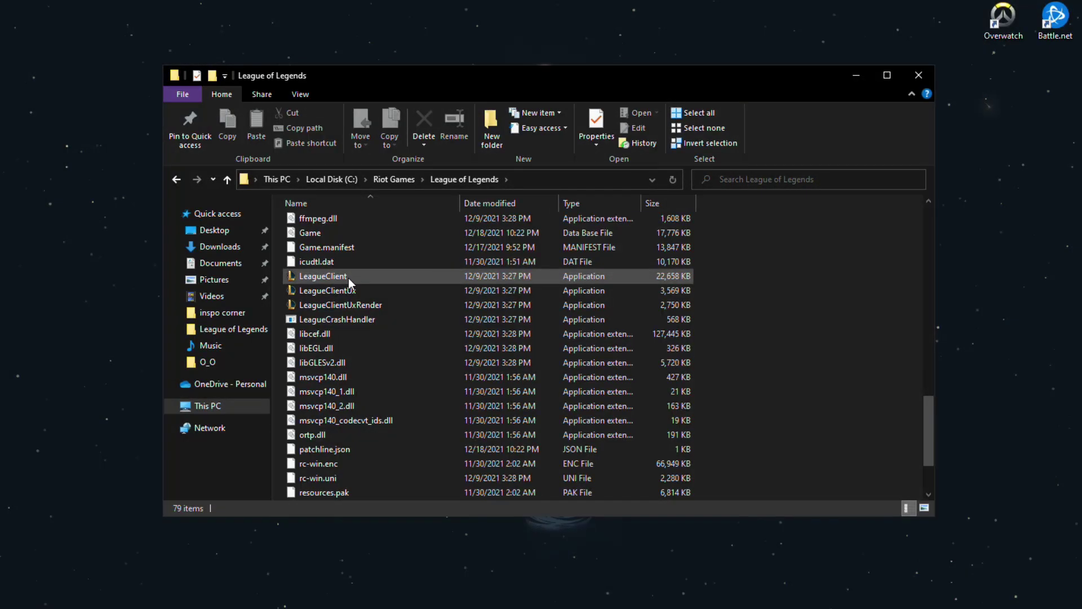
right_click(347, 278)
click(401, 545)
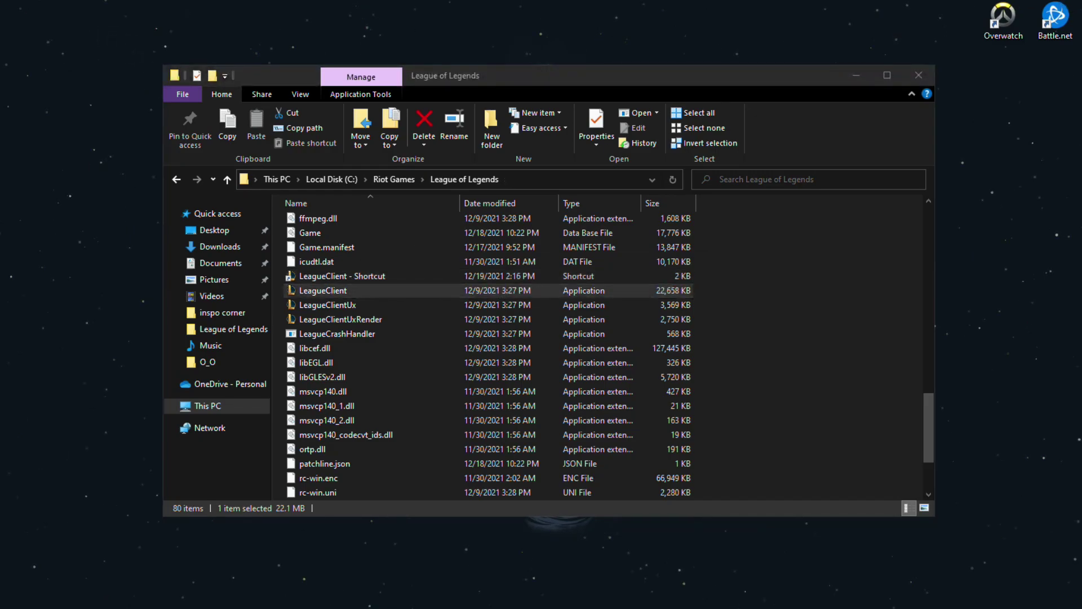
- Empty the Recycle Bin on the desktop
right_click(1057, 26)
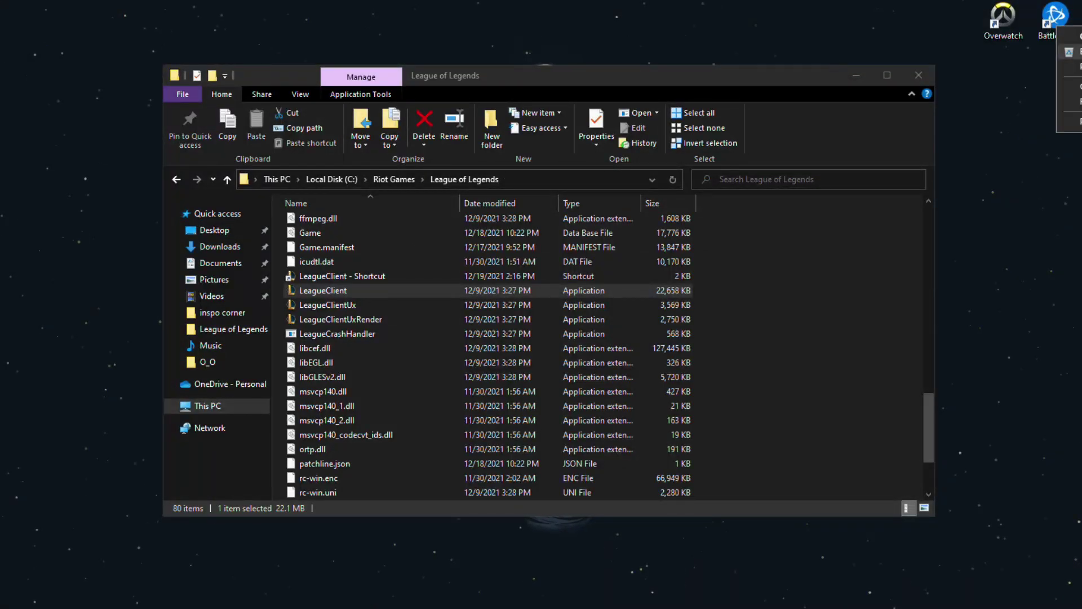
click(1073, 51)
click(585, 355)
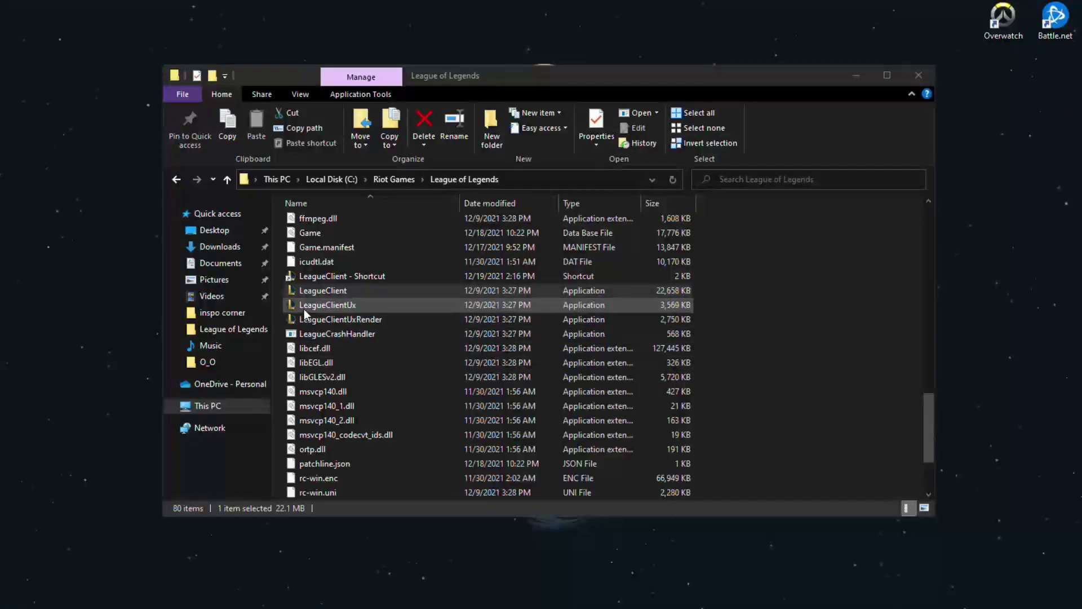
click(319, 275)
right_click(314, 277)
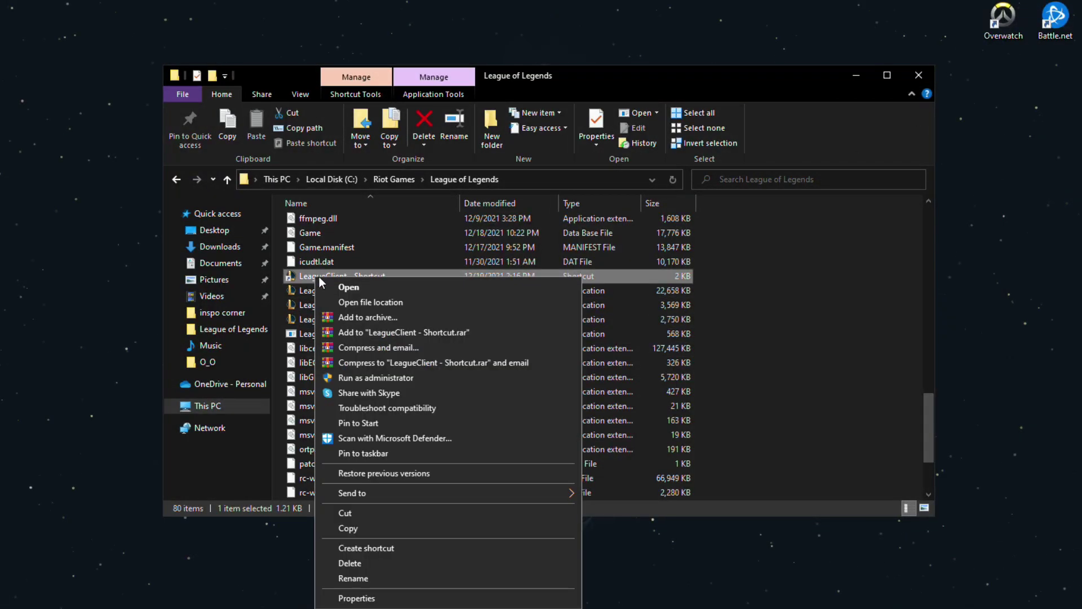
click(296, 278)
drag(296, 278, 310, 279)
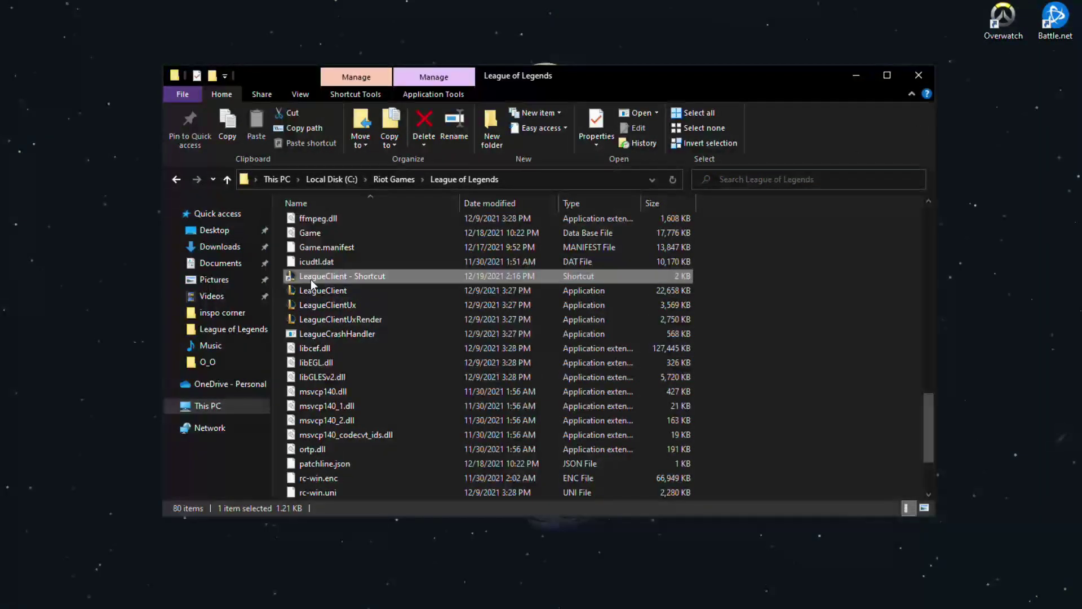
- Append --locale=ja_JP after the executable path in the LeagueClient shortcut's target and save its properties
right_click(373, 278)
click(406, 599)
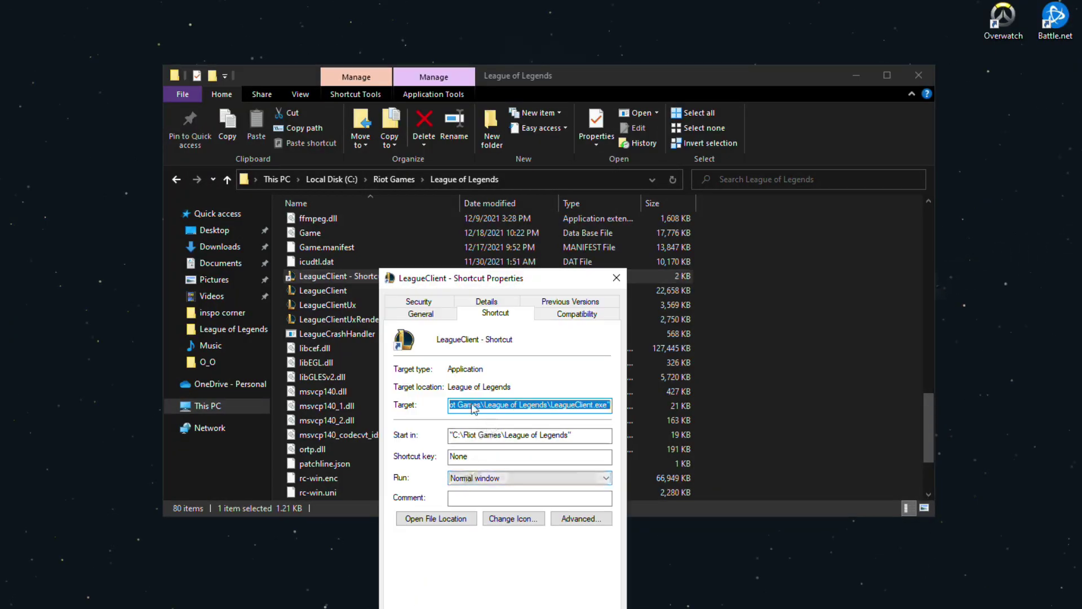
click(532, 400)
drag(579, 403, 678, 394)
key(Right)
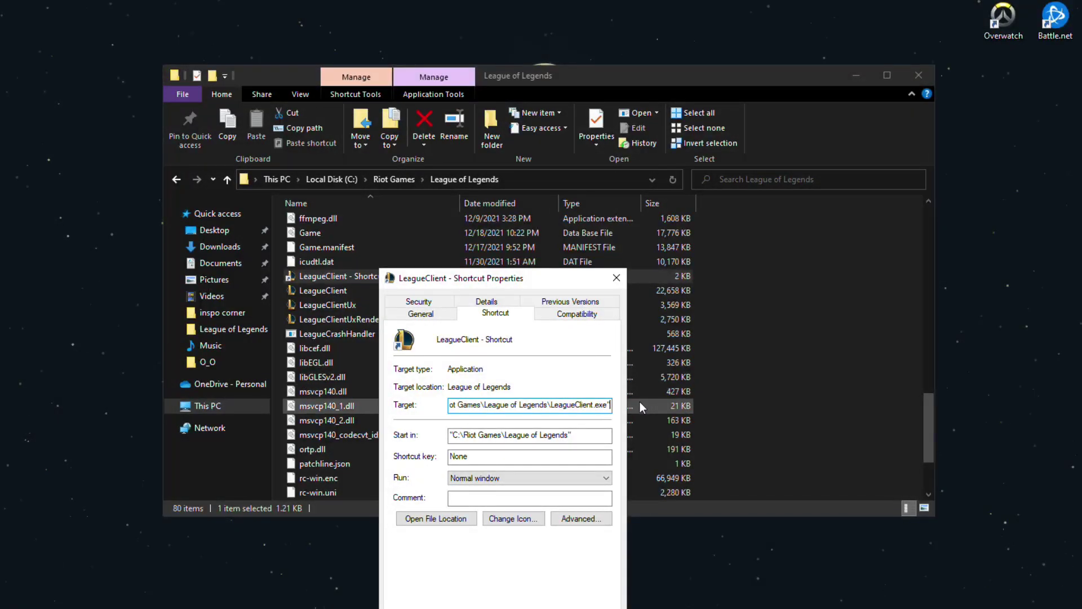
text(--)
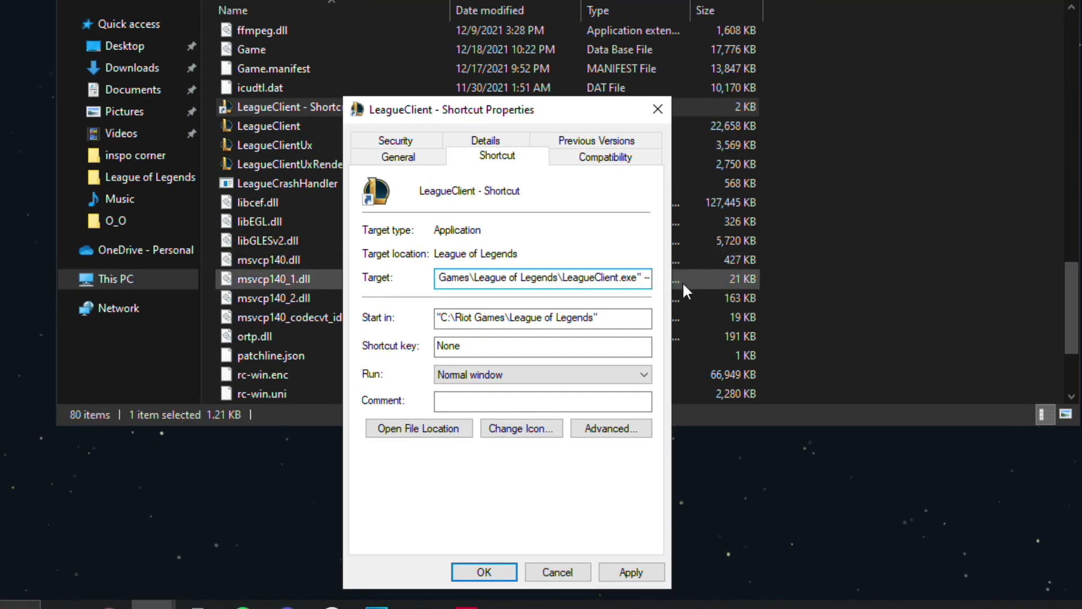
text(locale=)
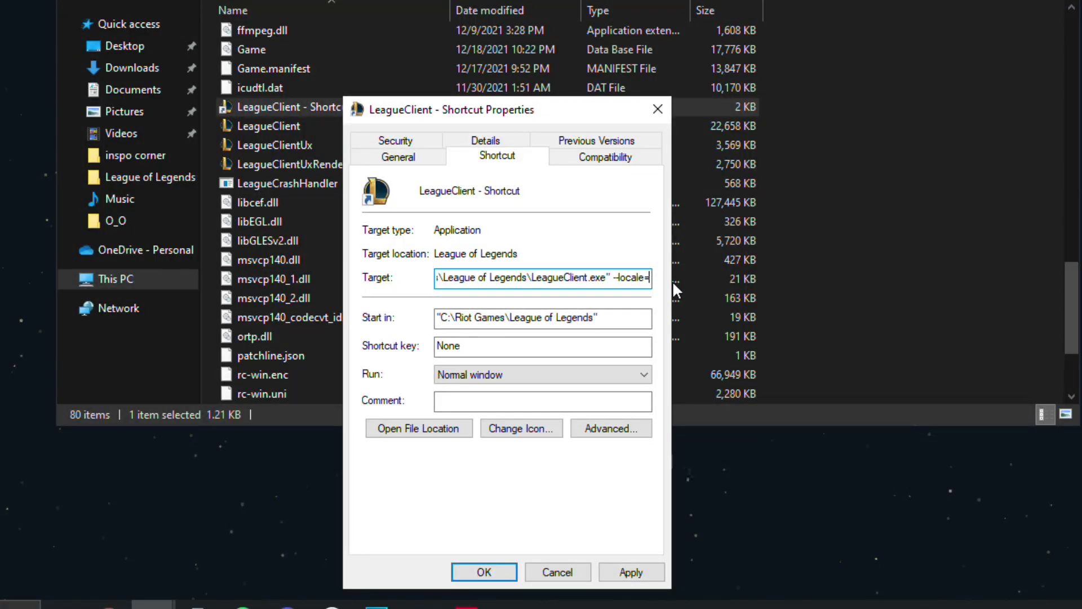
text(ja_JP)
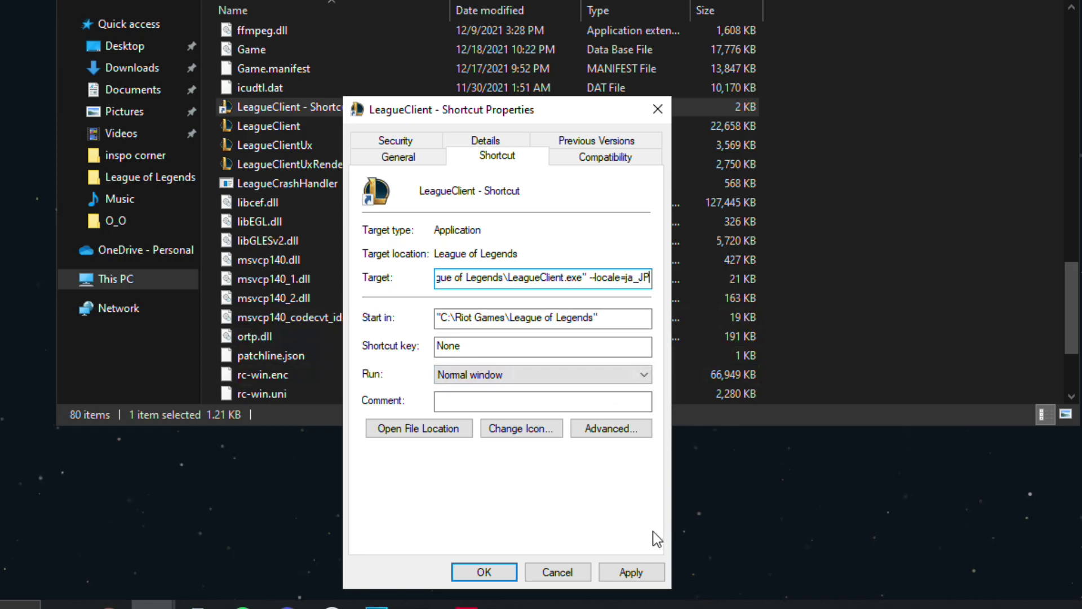
click(632, 572)
click(484, 572)
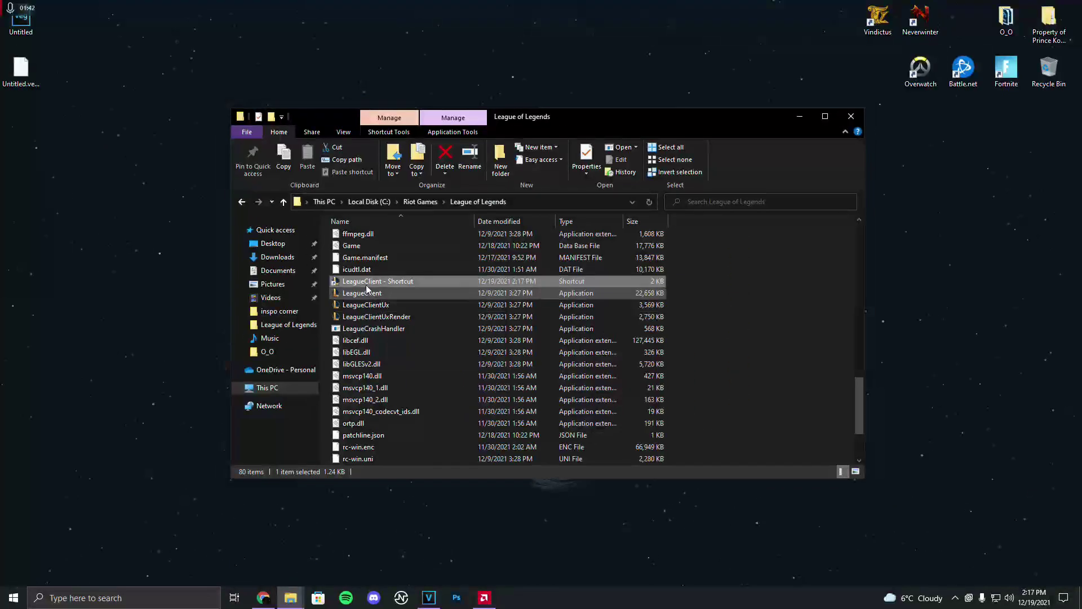
- Move the LeagueClient shortcut out of the League of Legends folder onto the desktop beside the Vindictus icon and launch it
drag(586, 61, 586, 57)
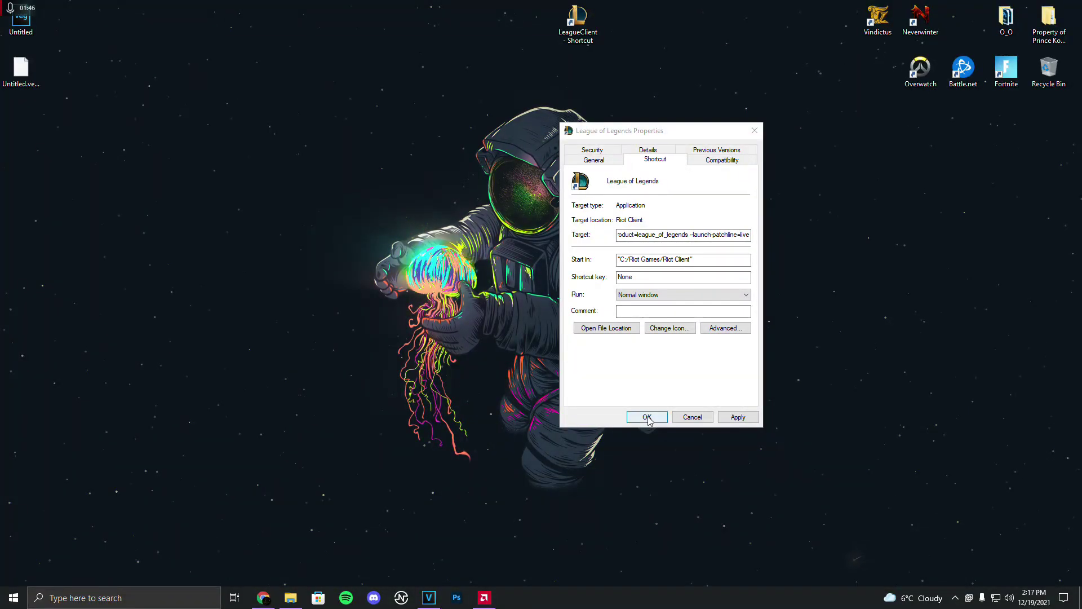
click(647, 416)
drag(580, 38, 794, 38)
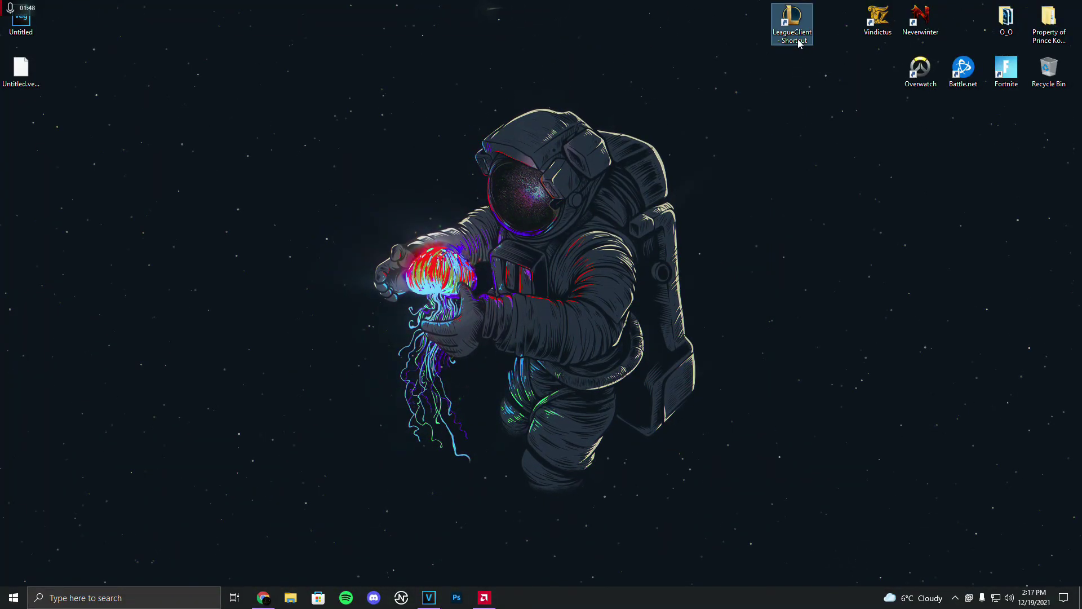
click(696, 151)
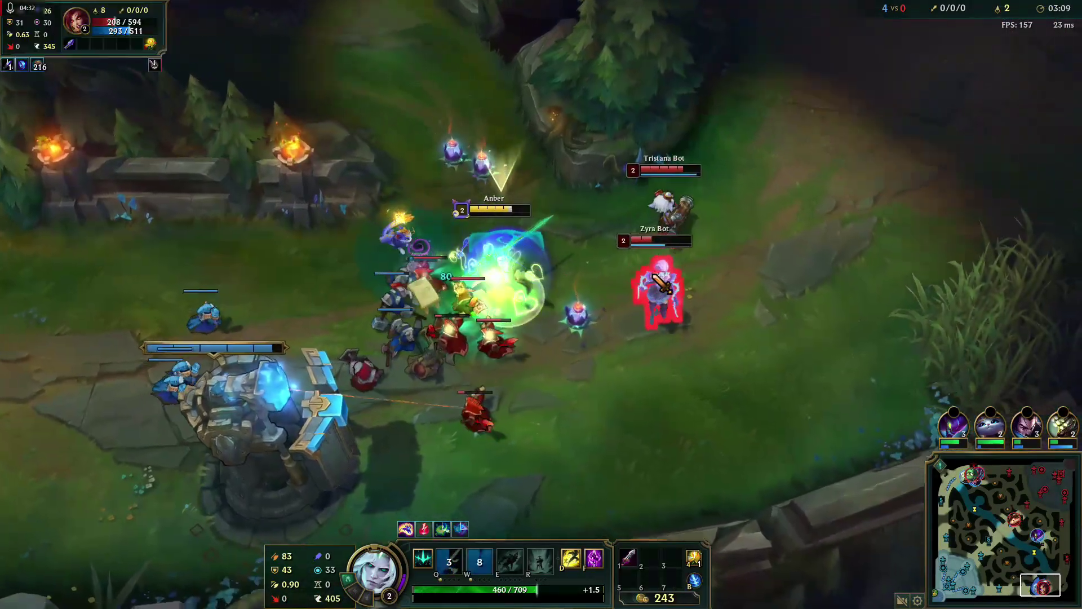
right_click(654, 279)
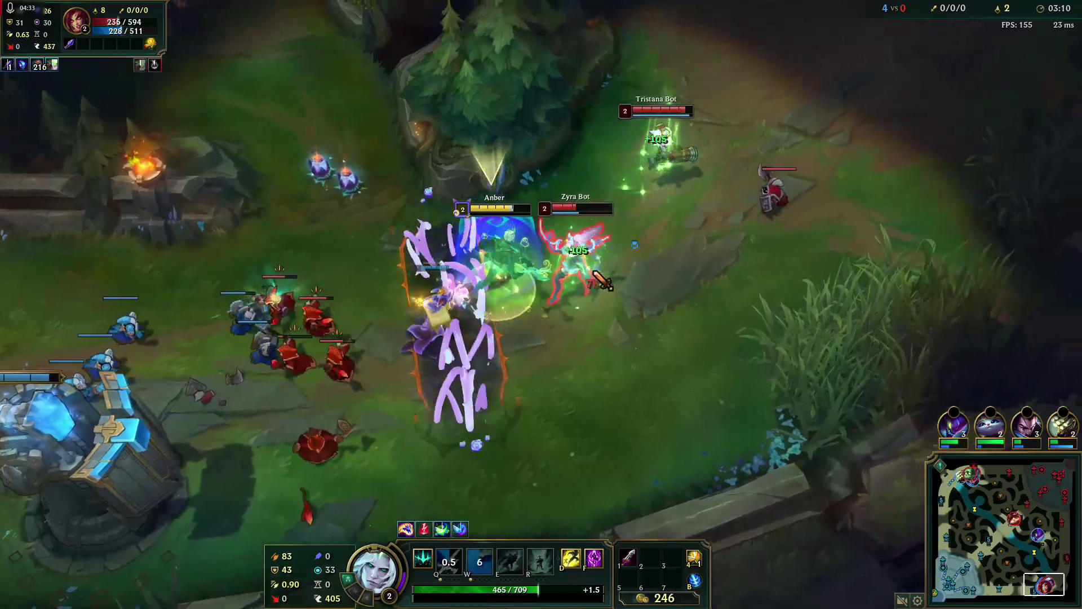
right_click(653, 218)
key(q)
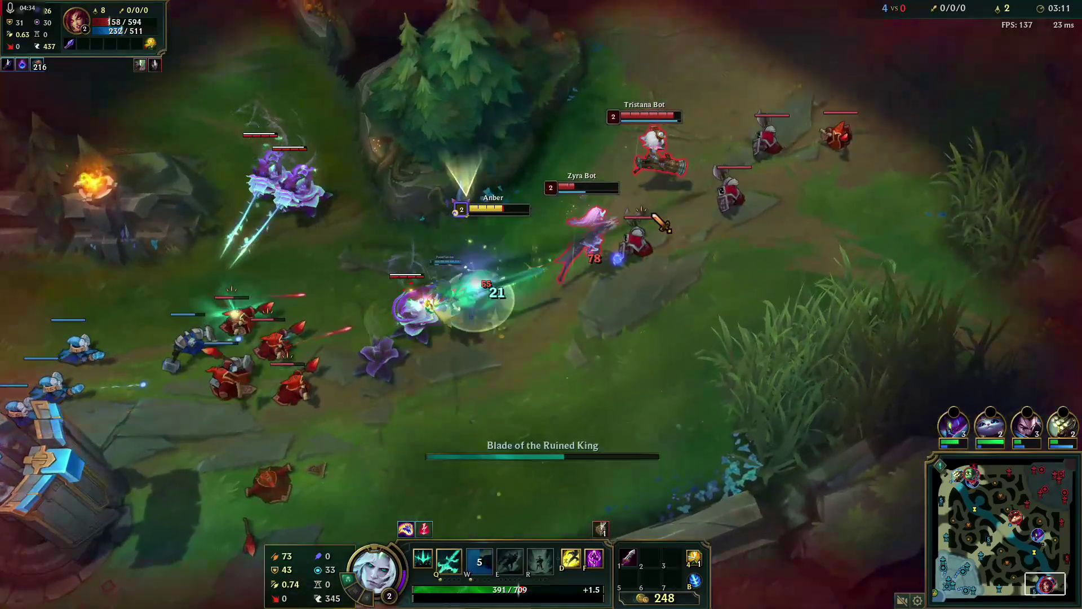
key(q)
right_click(602, 163)
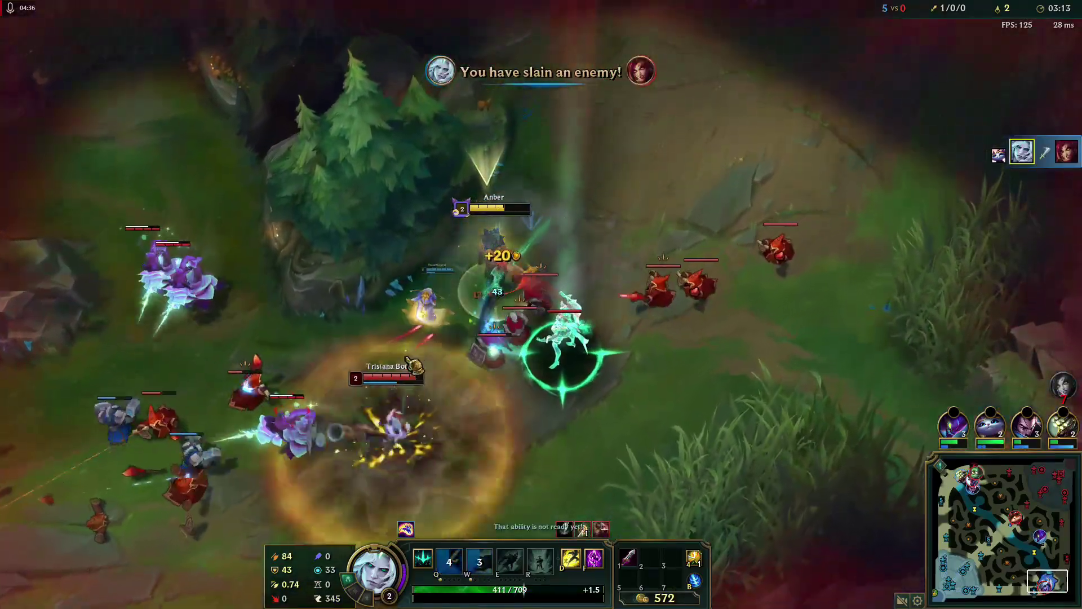